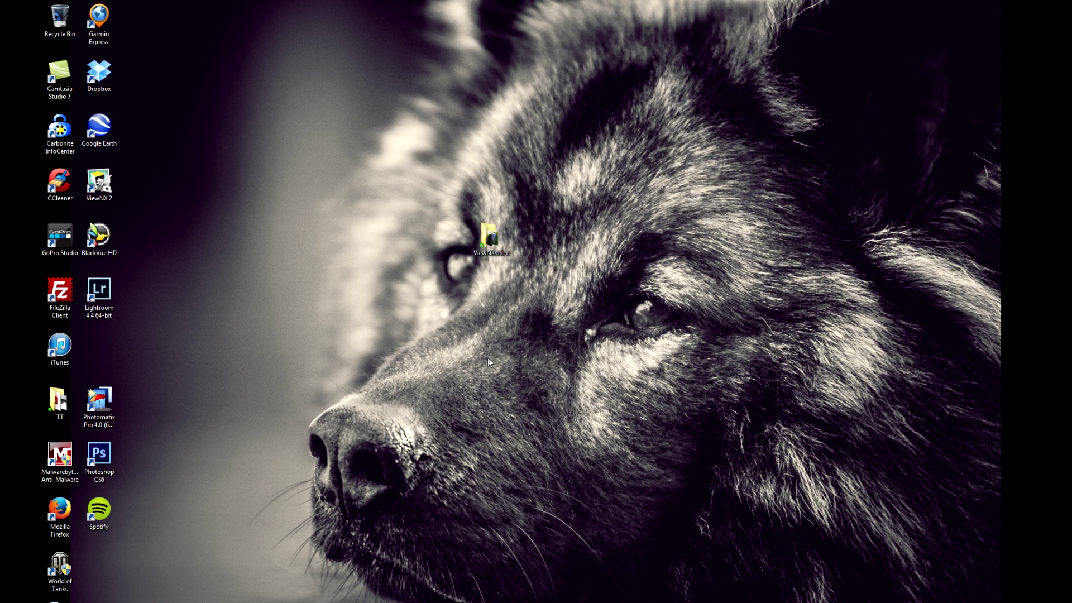
Step: Launch ViewNX 2 maximized, select the 2011 folder and start a new Movie Editor project
double_click(109, 187)
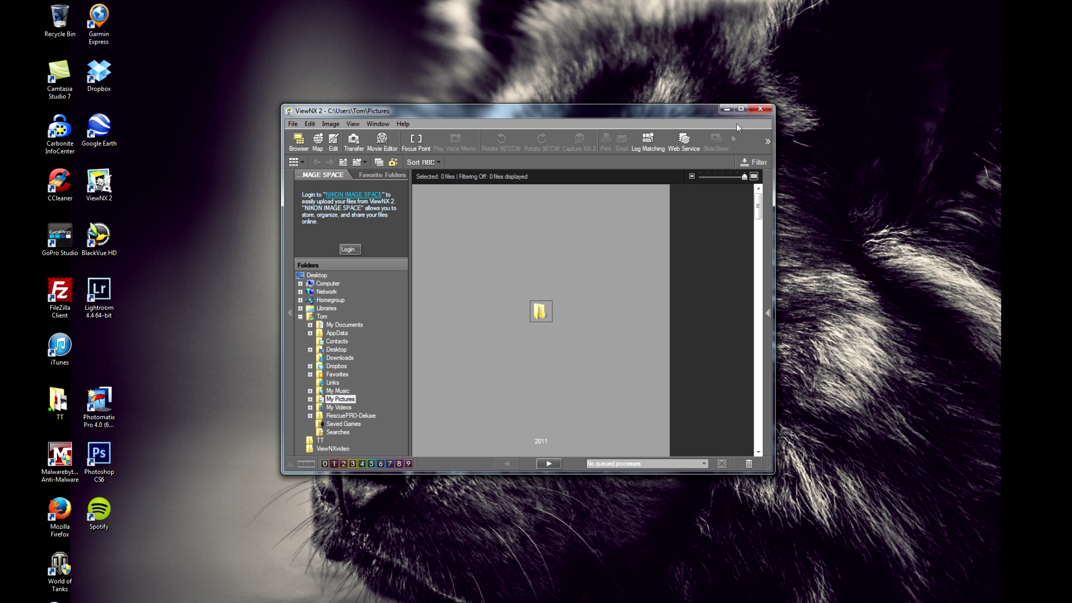
click(741, 109)
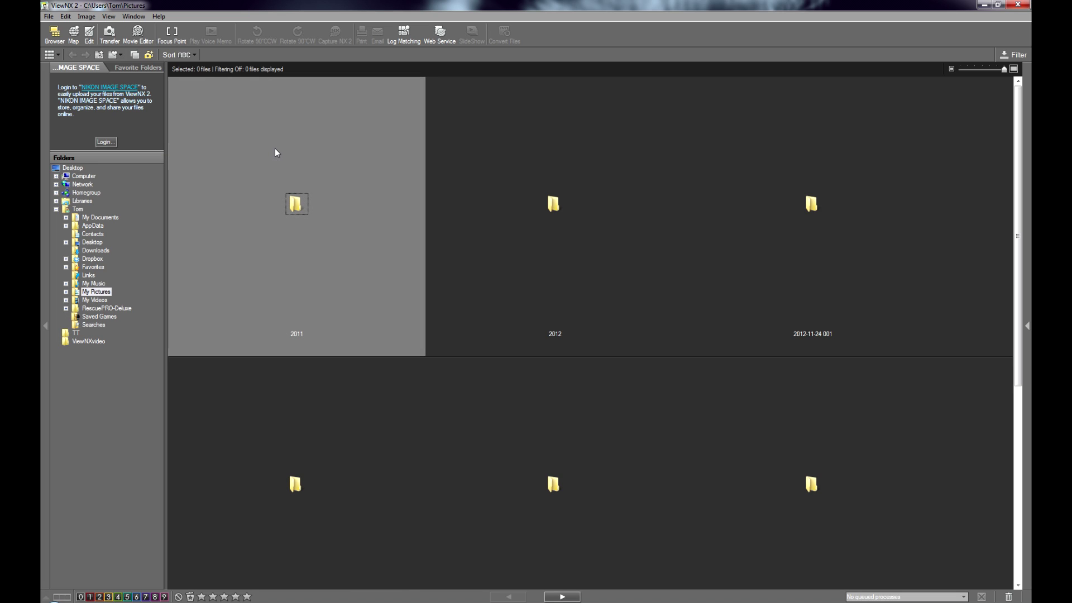
click(275, 151)
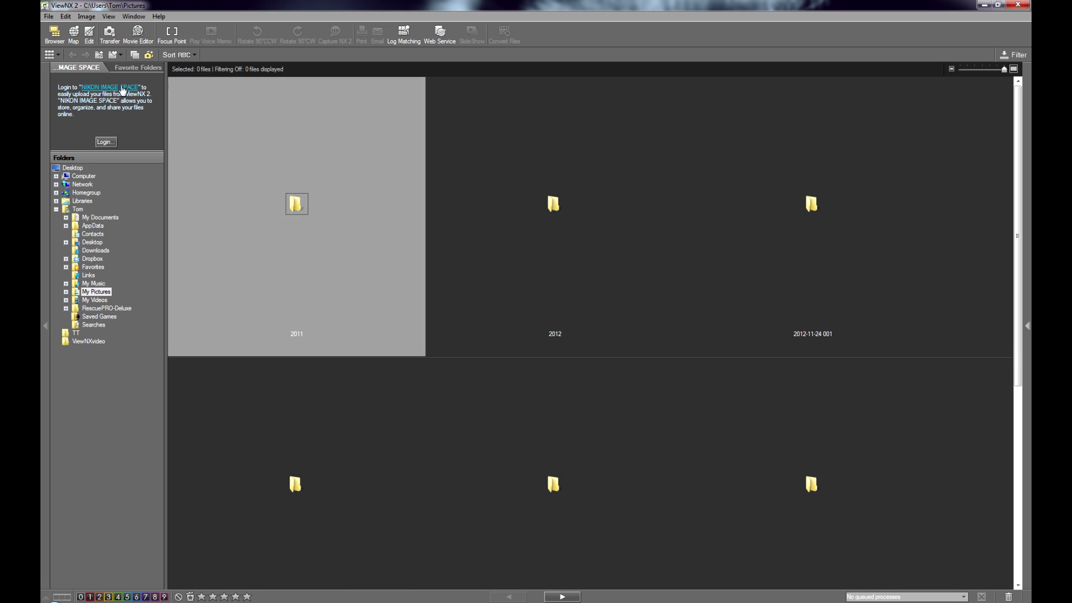
click(142, 37)
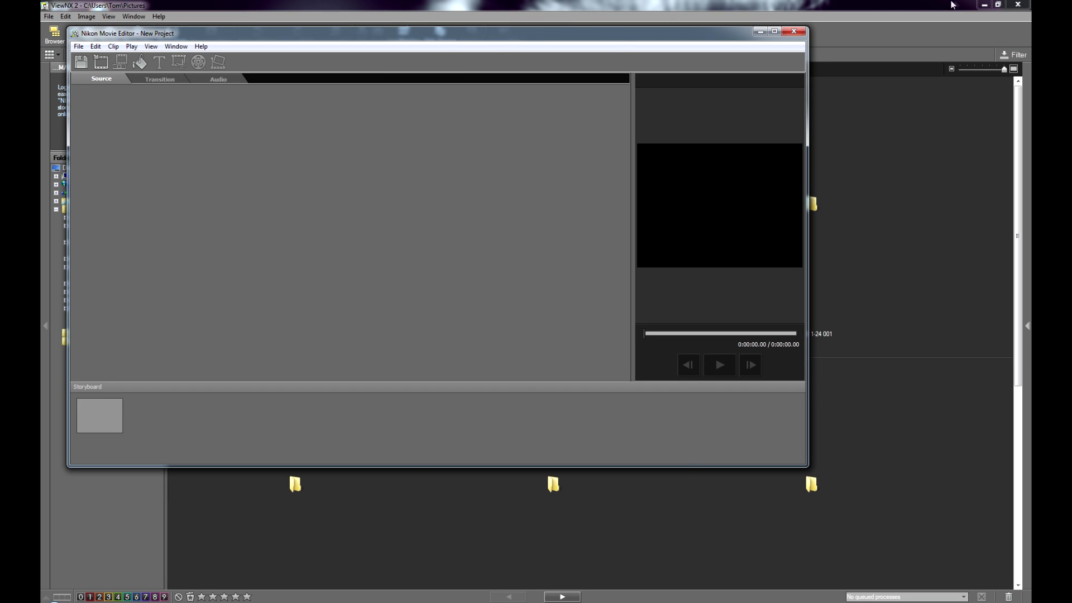
Step: Minimize the ViewNX 2 browser so the empty Movie Editor project is in front
click(982, 4)
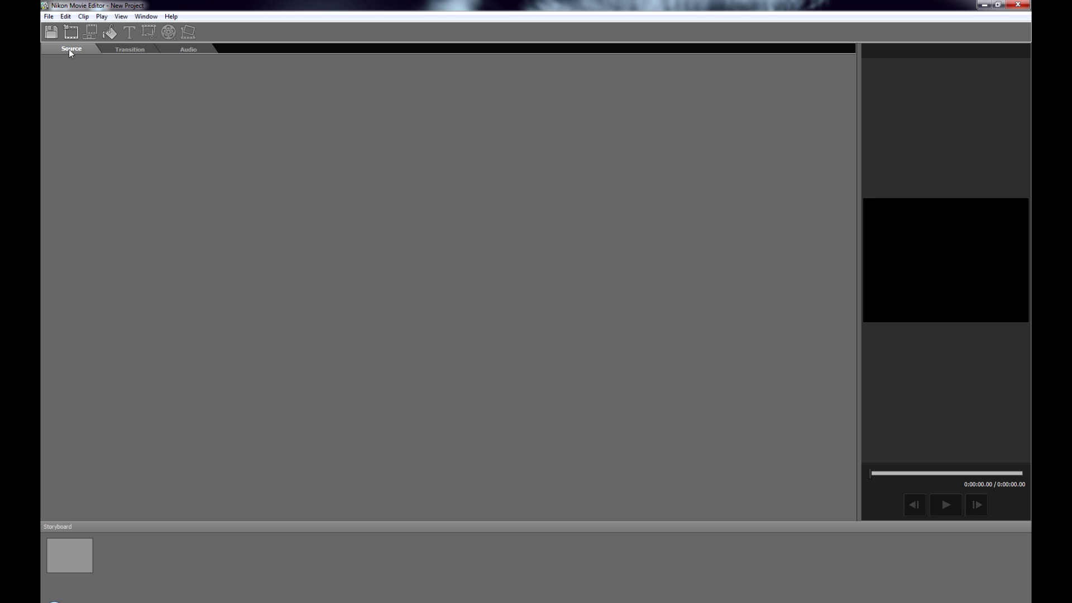
click(126, 50)
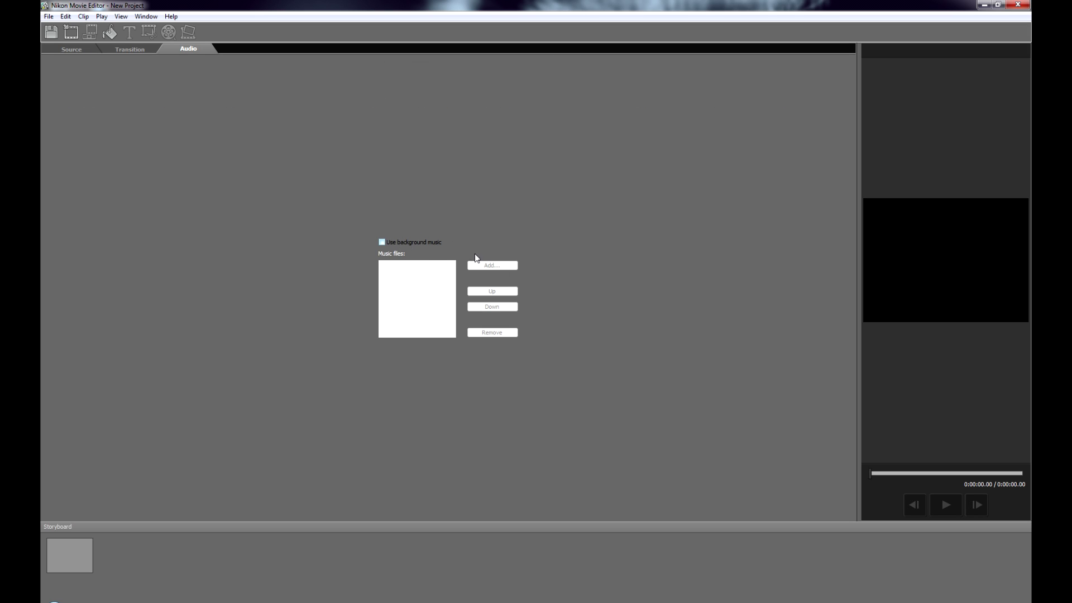
click(67, 49)
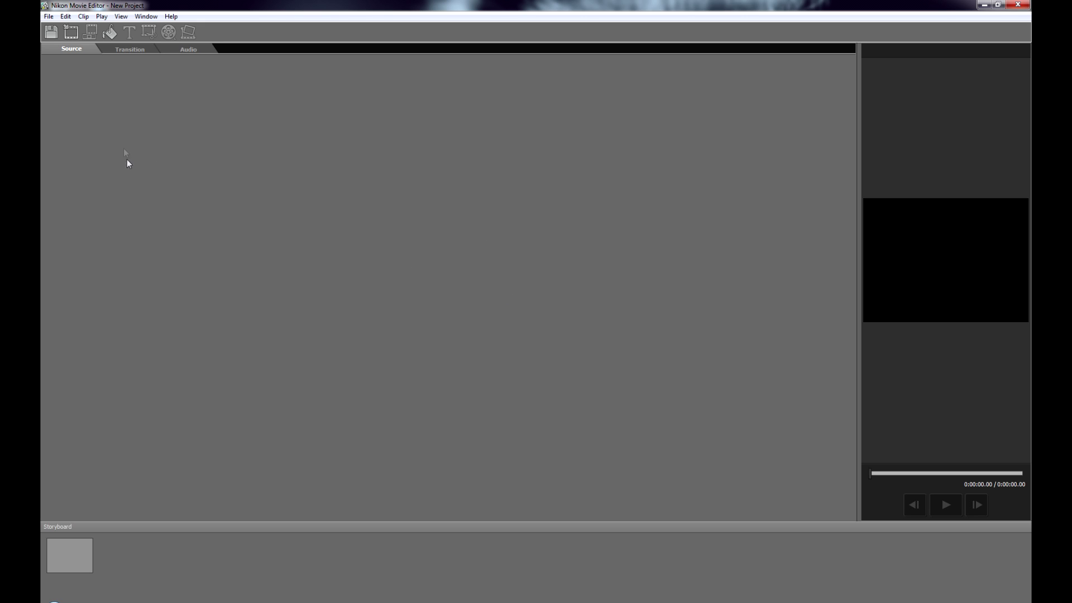
click(72, 35)
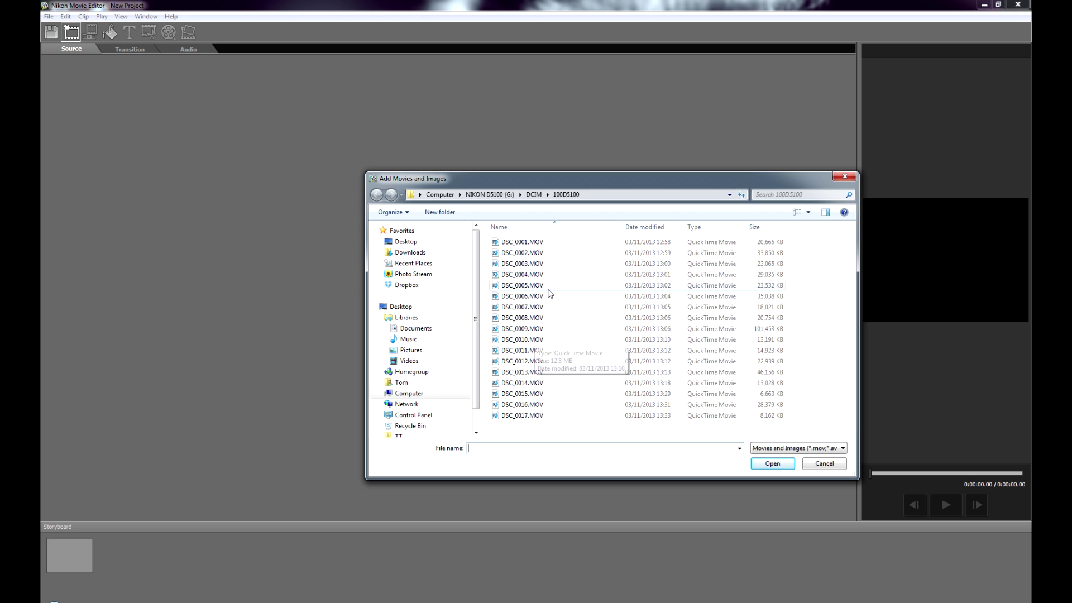
Step: Import all 17 MOV clips, DSC_0001 to DSC_0017, from Desktop > ViewNXvideo
click(407, 244)
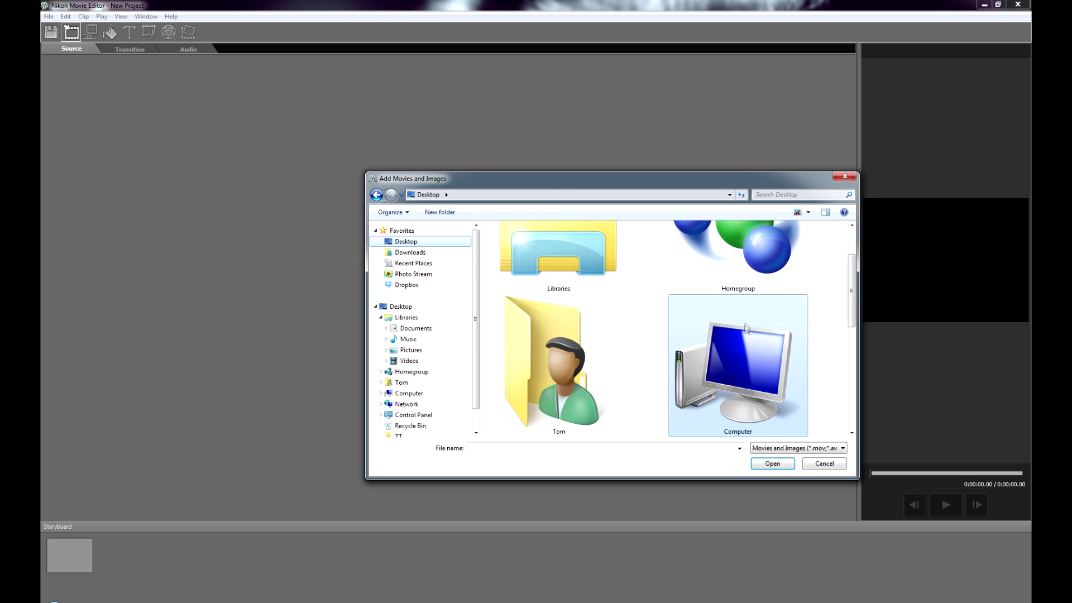
drag(851, 290, 866, 394)
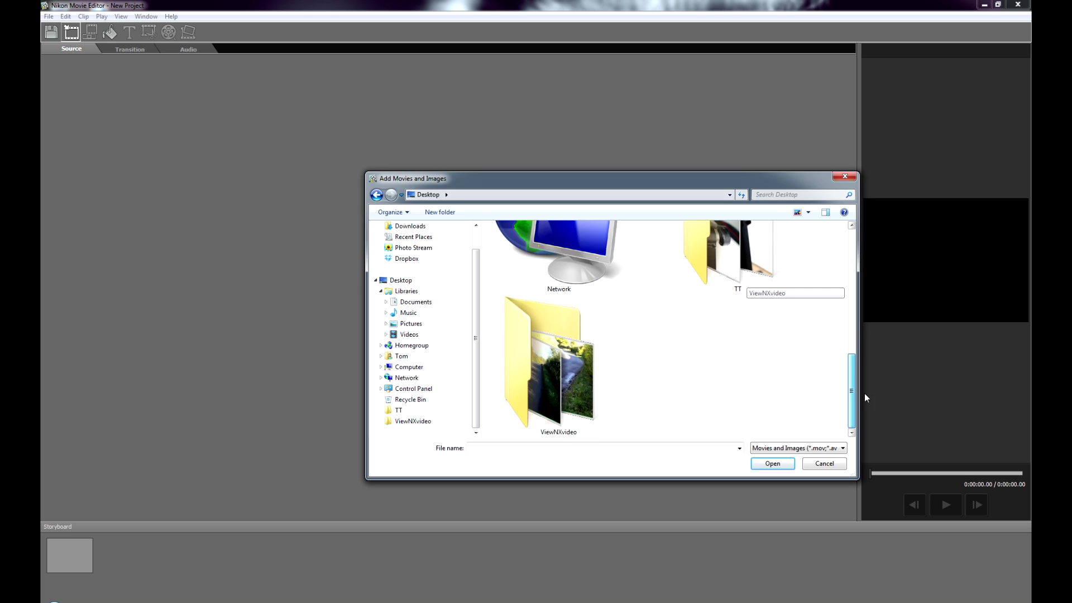
double_click(572, 366)
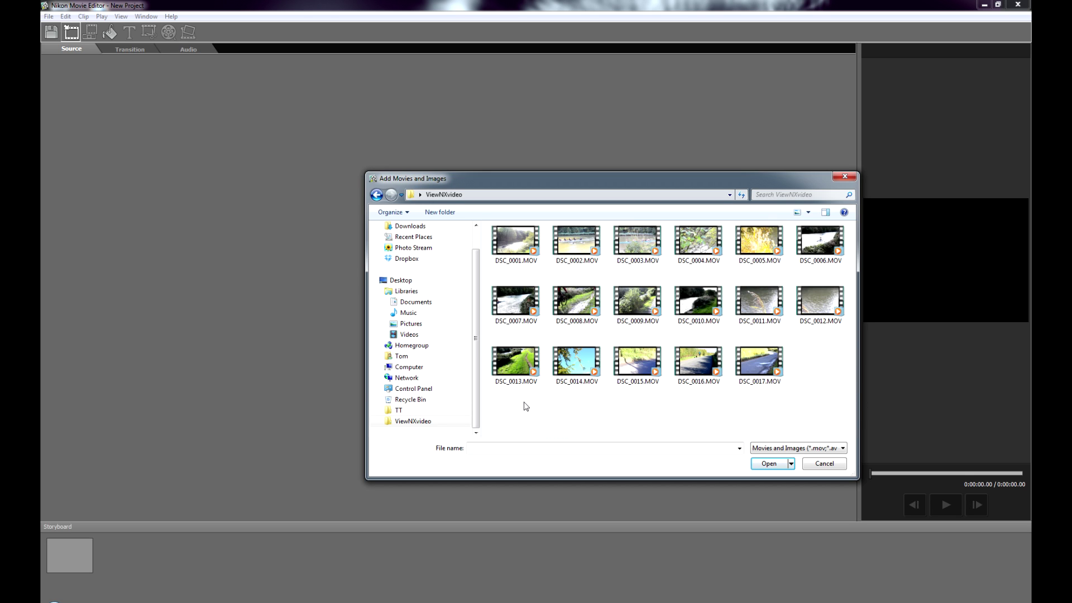
drag(510, 394, 837, 229)
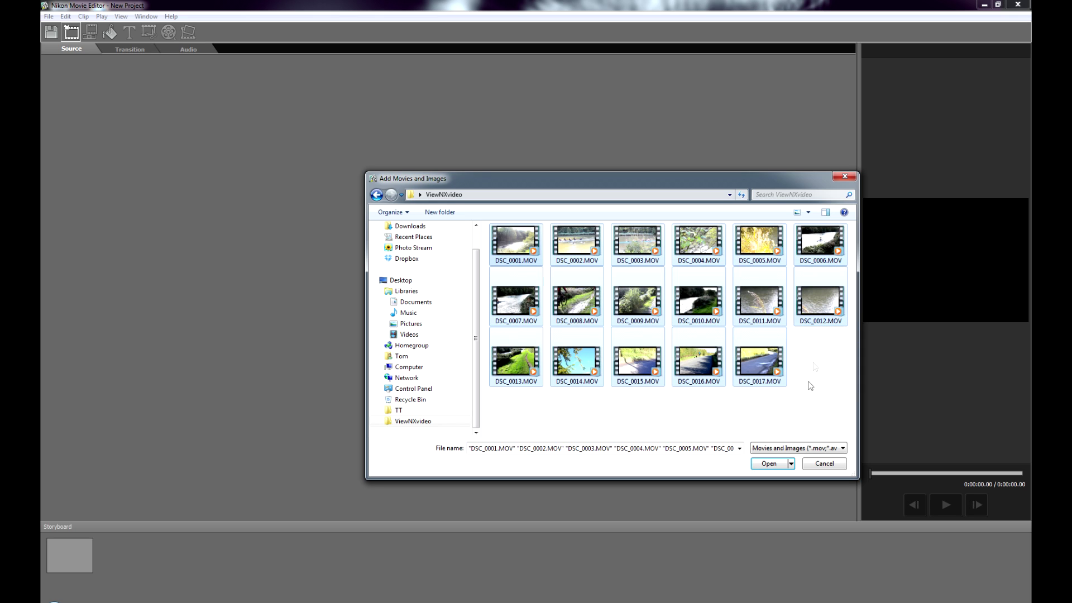
click(770, 463)
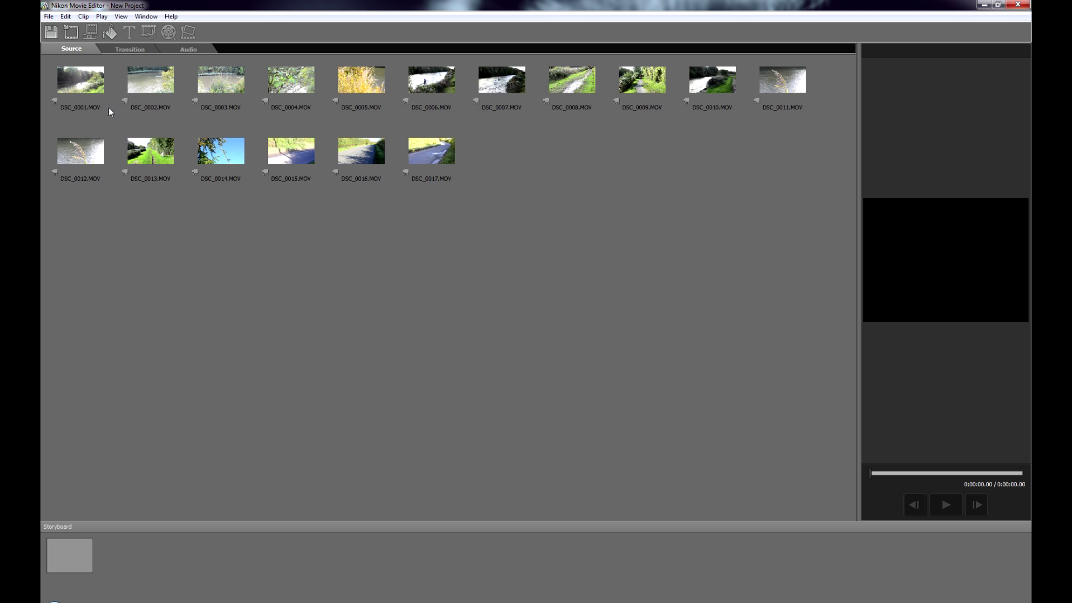
Step: Preview DSC_0002.MOV in the player, then pause it
mouse_move(129, 148)
click(143, 85)
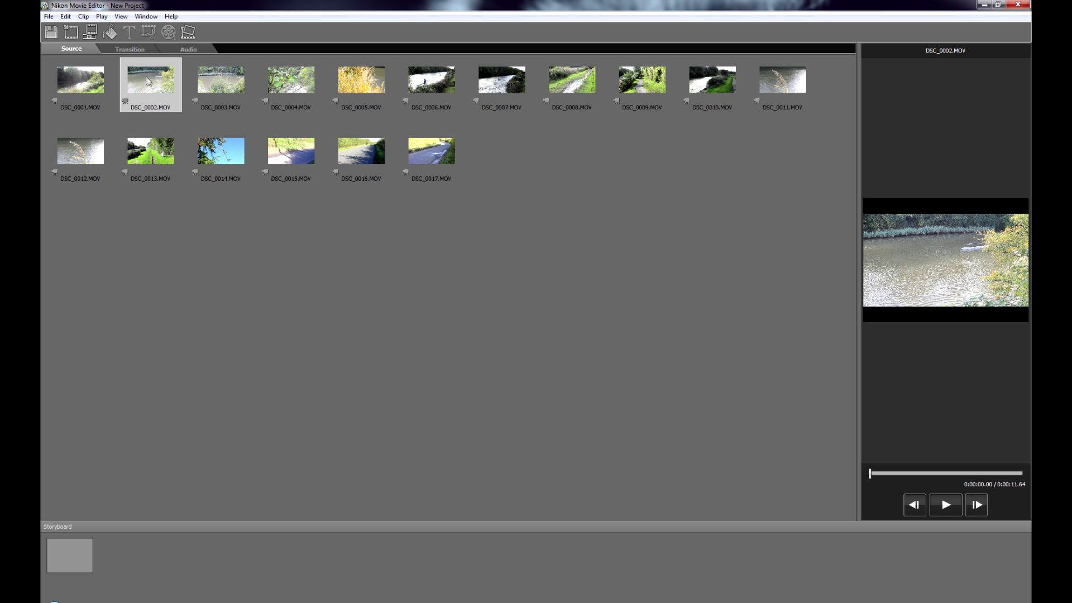
click(945, 504)
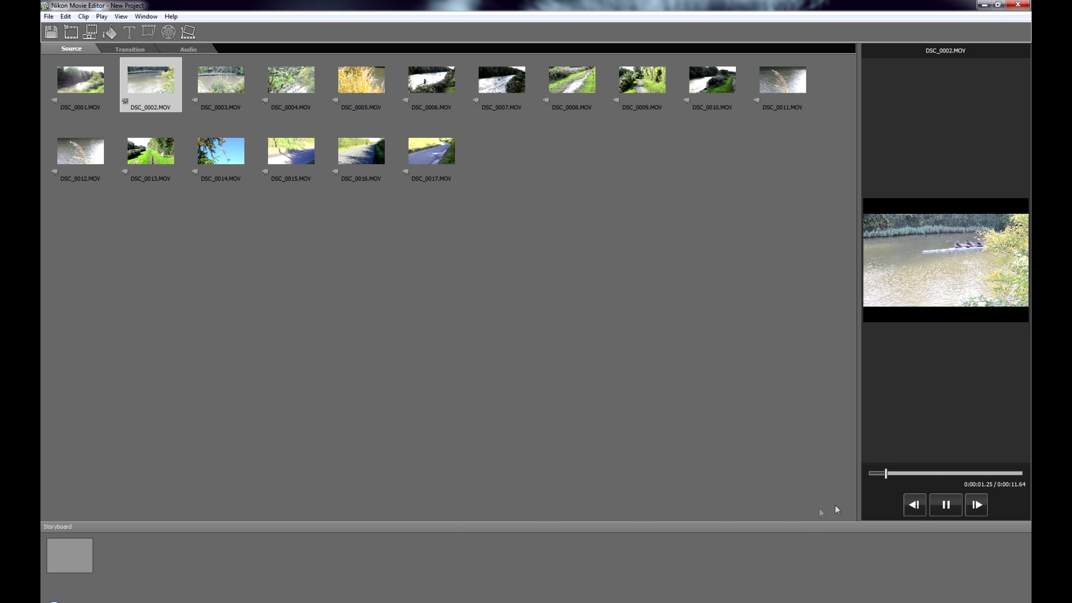
click(947, 506)
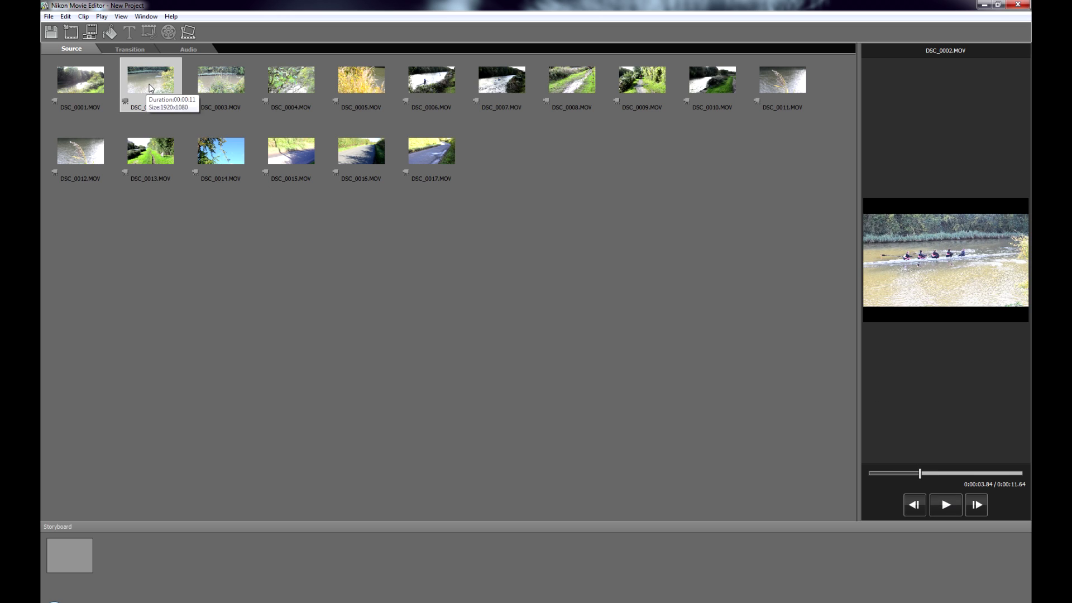
Step: Place DSC_0002.MOV then DSC_0004.MOV on the storyboard and bring up the transitions list
drag(150, 84, 58, 554)
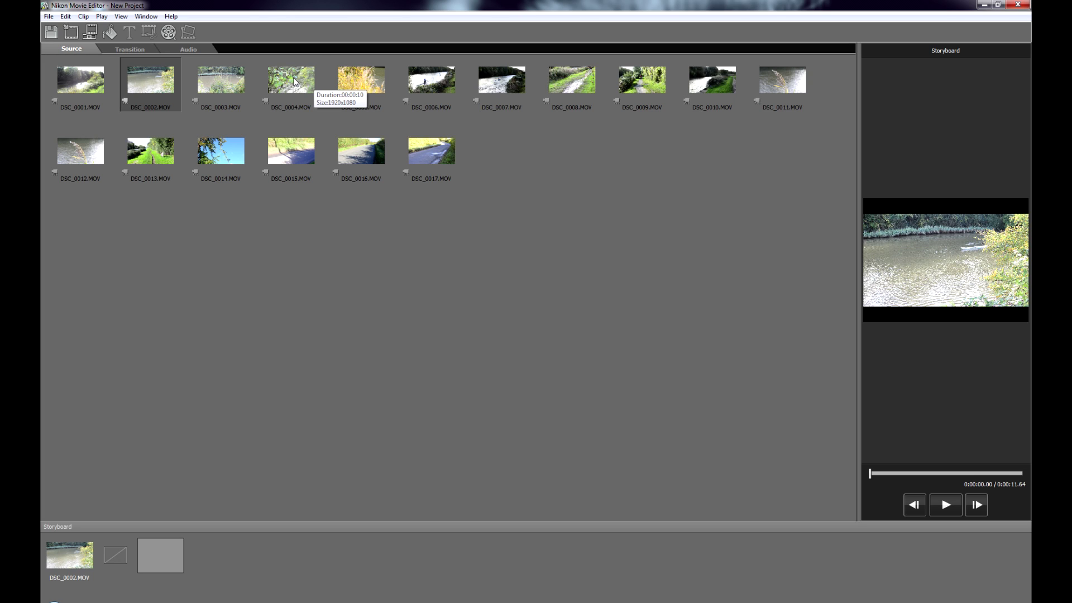
mouse_move(295, 82)
mouse_down()
mouse_move(174, 551)
mouse_move(157, 555)
mouse_up()
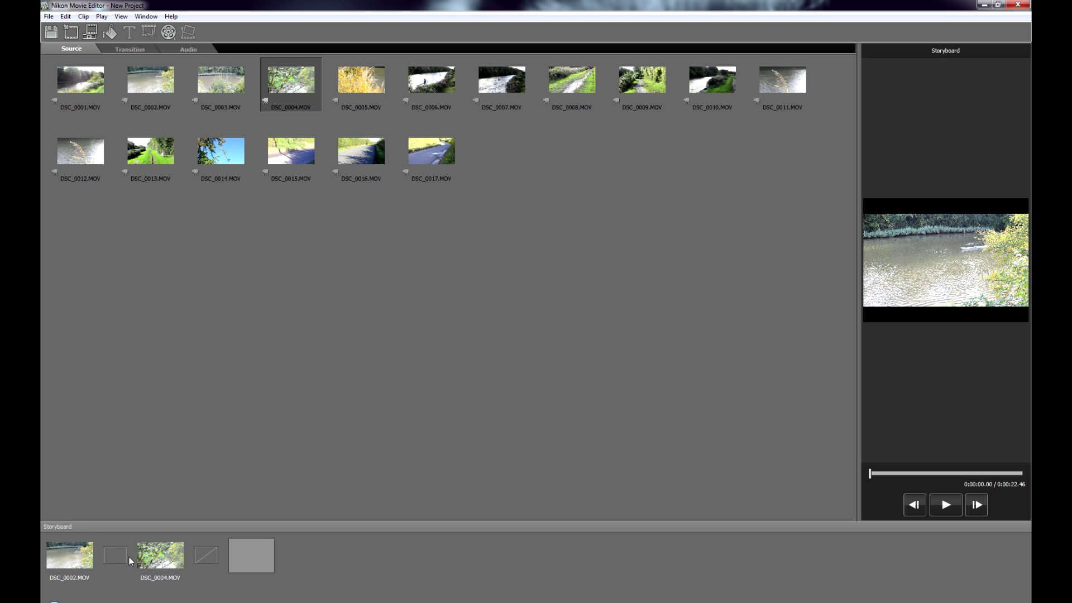
click(114, 559)
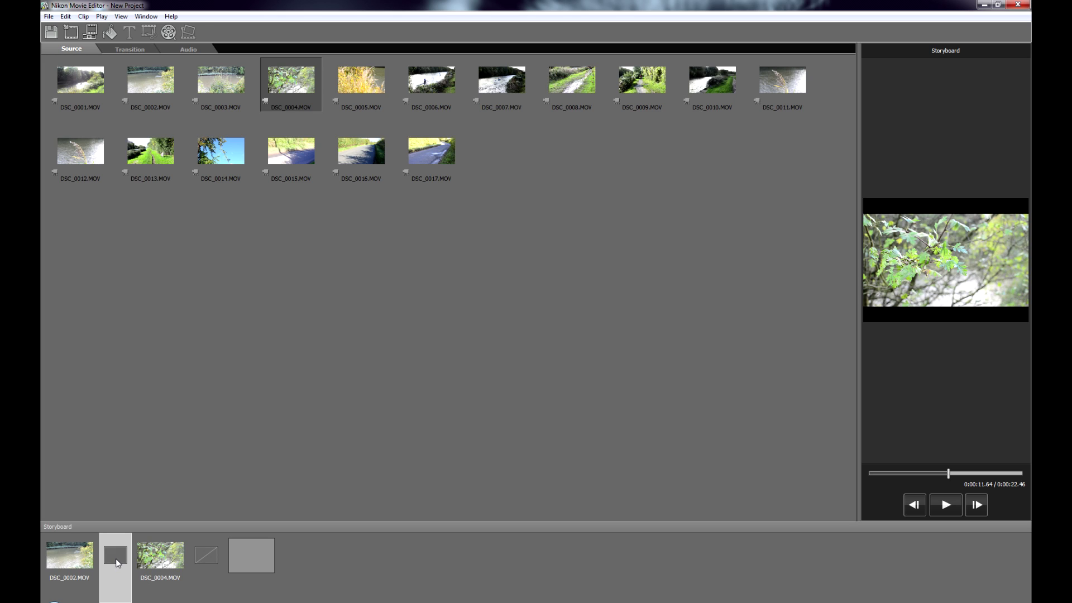
click(132, 56)
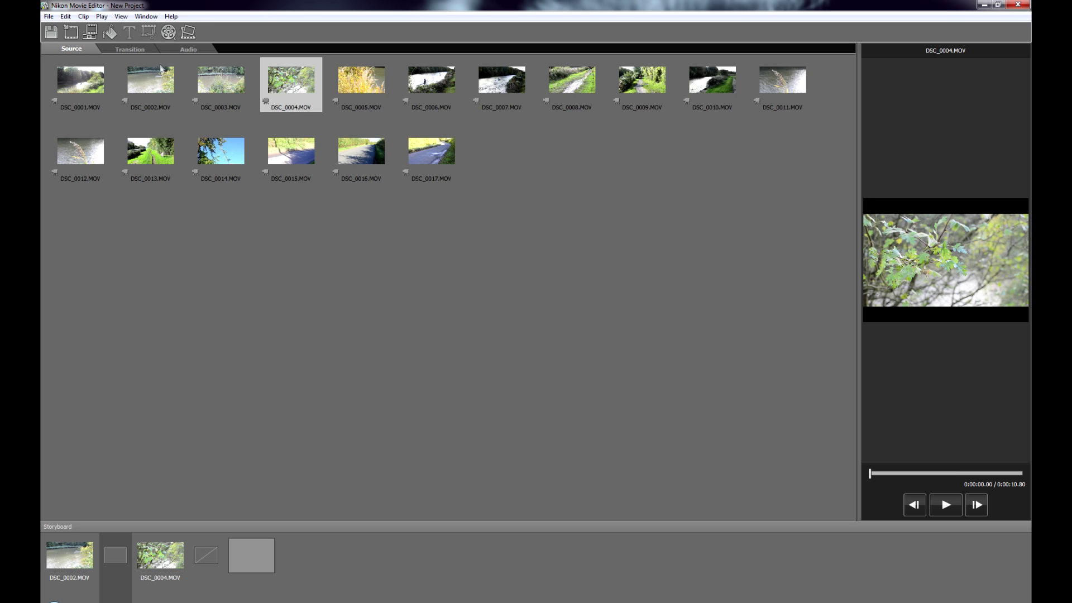
click(142, 51)
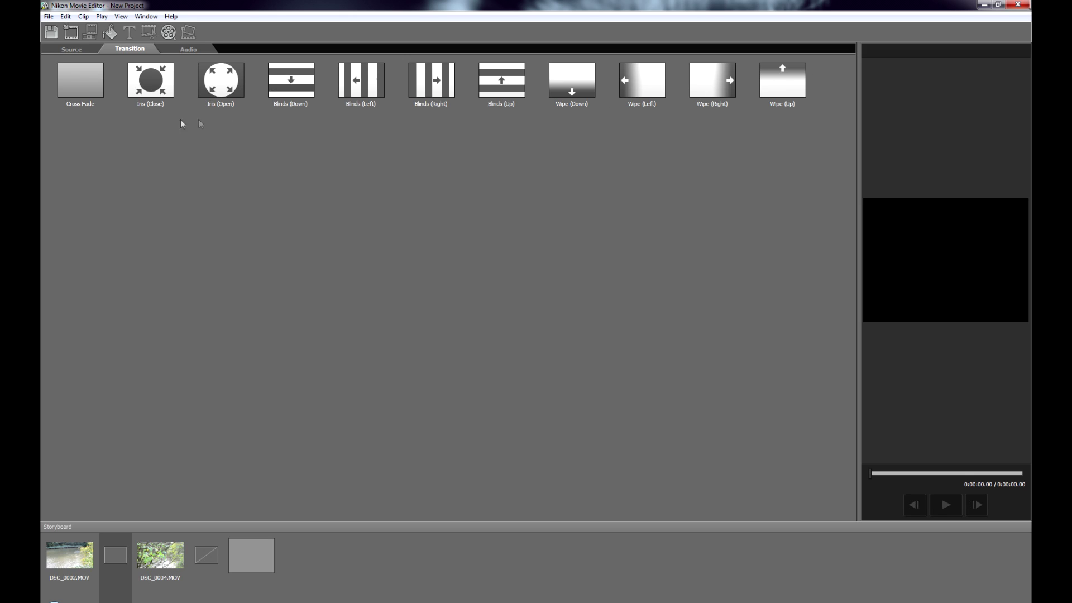
Step: Drop a Cross Fade between DSC_0002 and DSC_0004 and play the storyboard to check it
drag(82, 87, 122, 563)
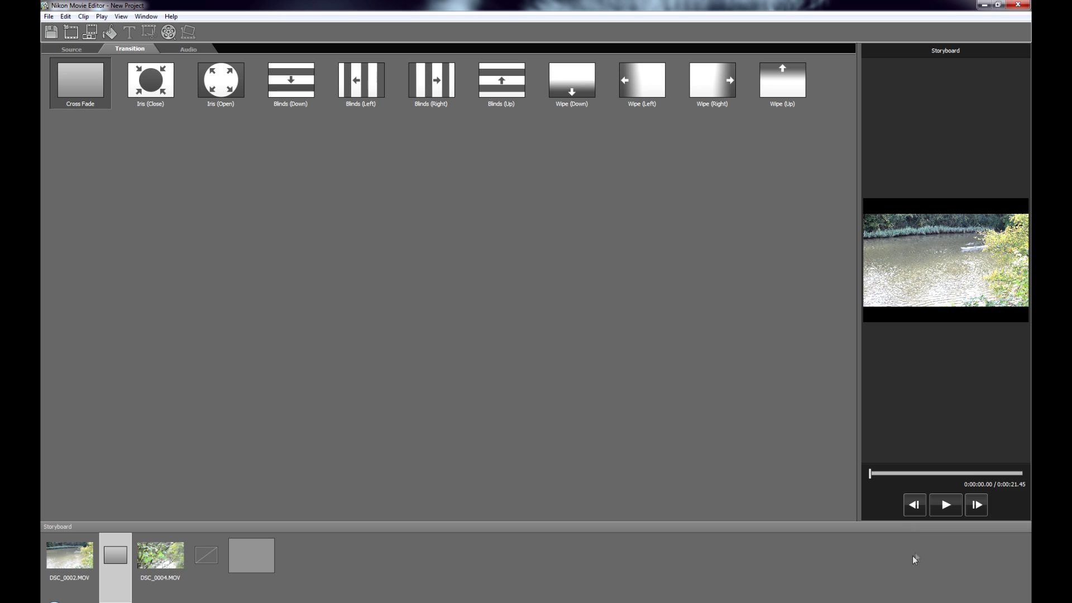
click(948, 508)
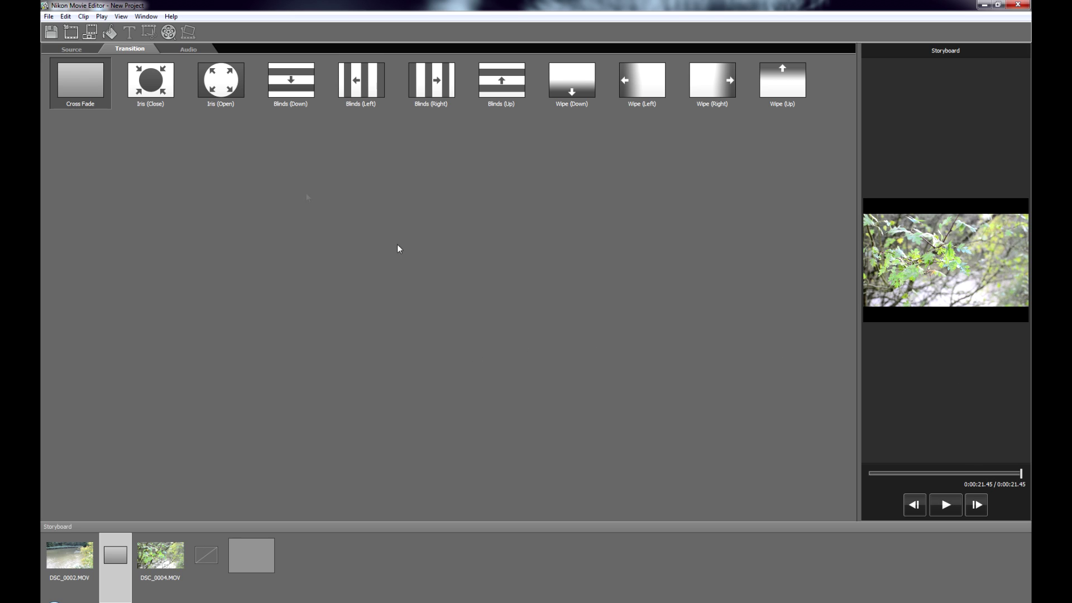
click(252, 543)
click(59, 47)
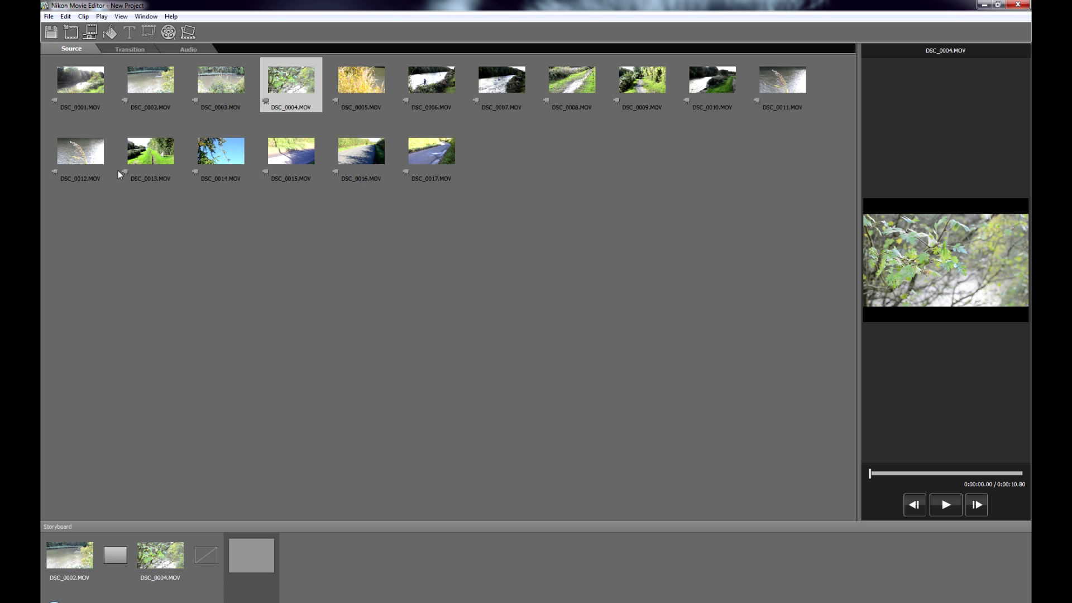
Step: Append DSC_0012.MOV to the storyboard with an Iris (Open) transition before it
drag(81, 154, 249, 562)
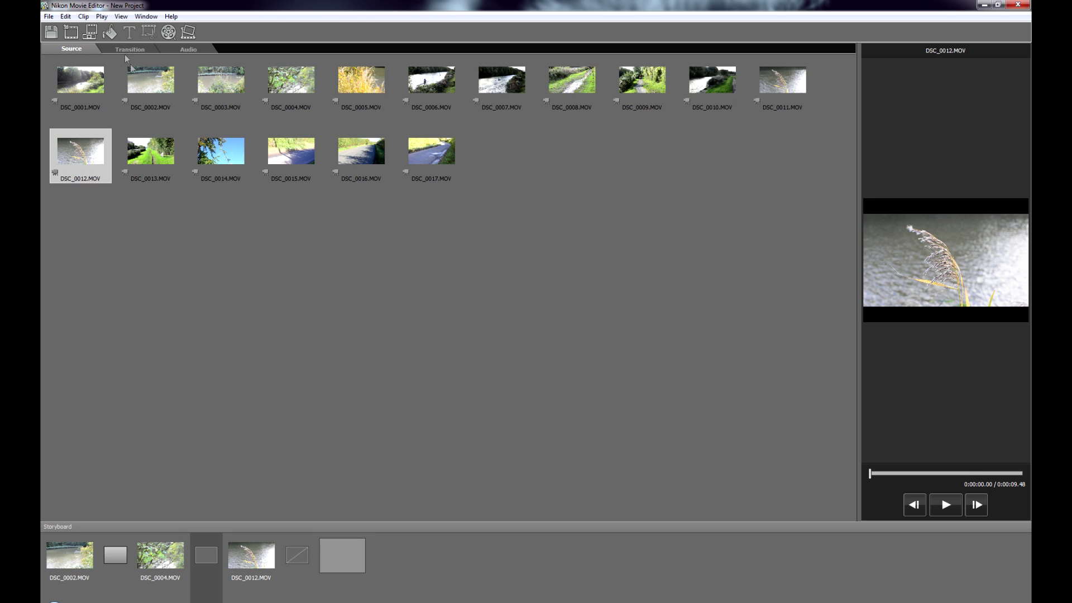
click(132, 48)
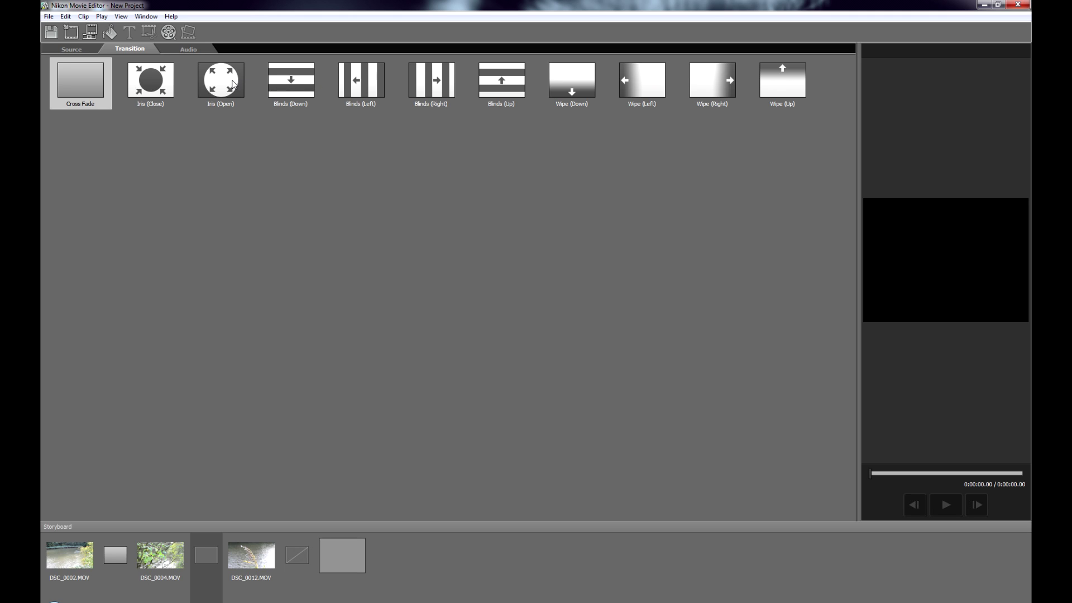
drag(233, 85, 207, 560)
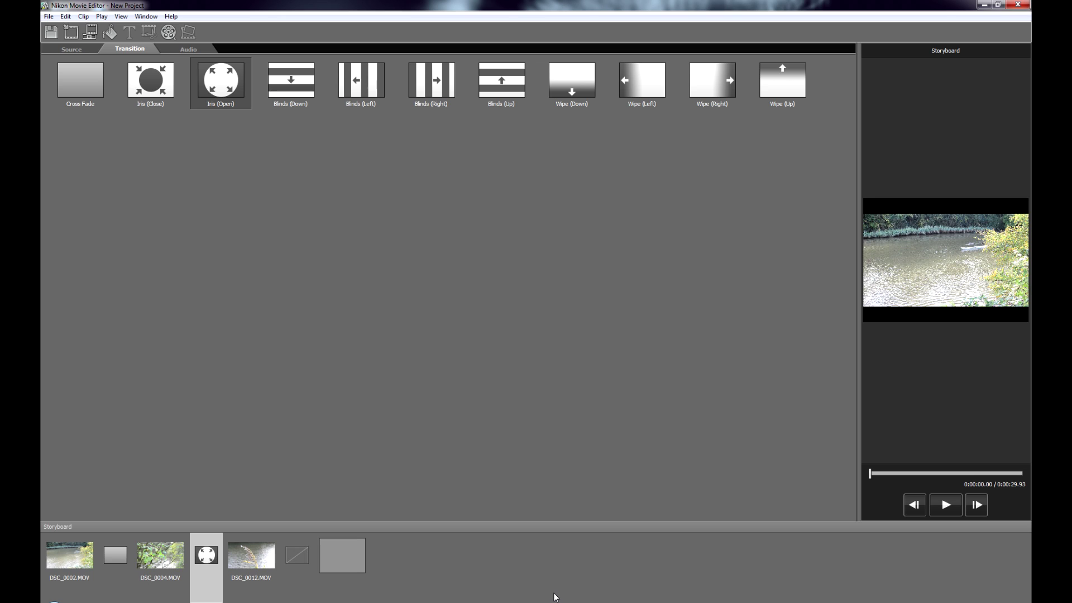
click(75, 50)
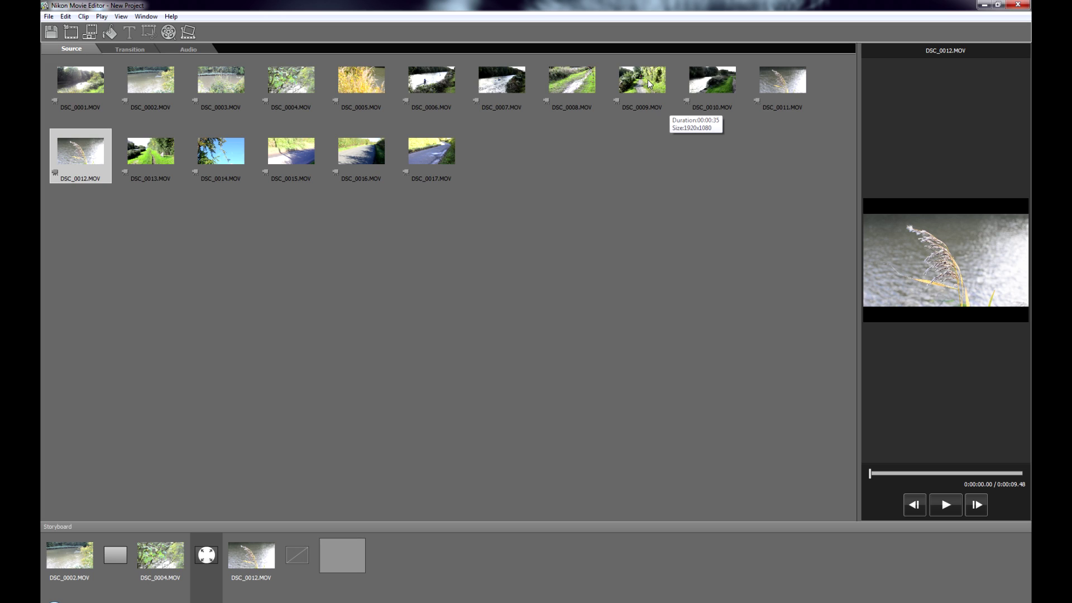
Step: Append DSC_0009.MOV to the storyboard after DSC_0012.MOV
drag(647, 80, 342, 560)
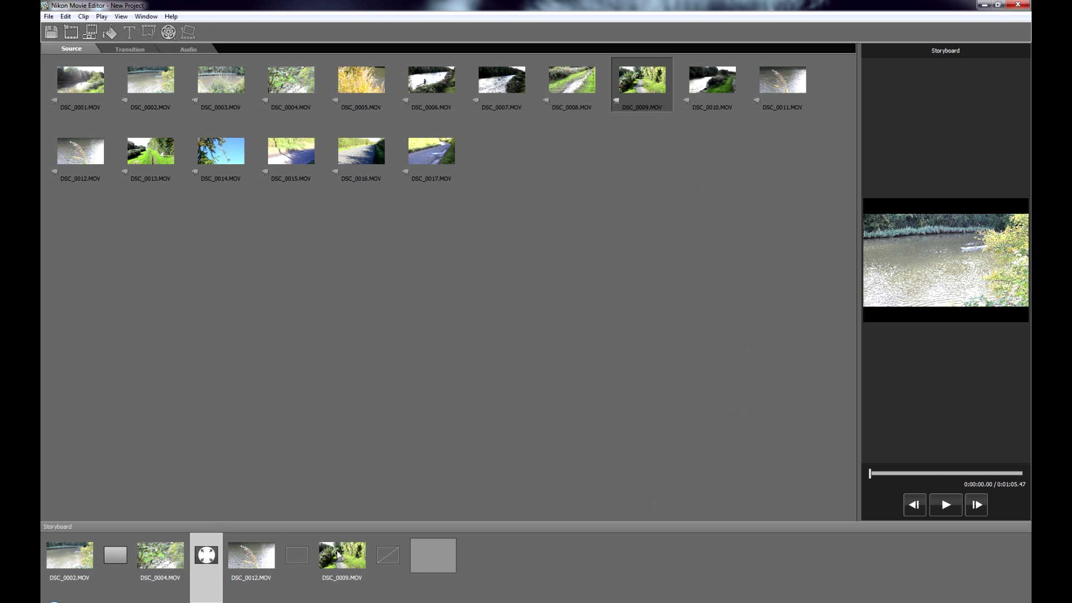
click(337, 555)
right_click(338, 558)
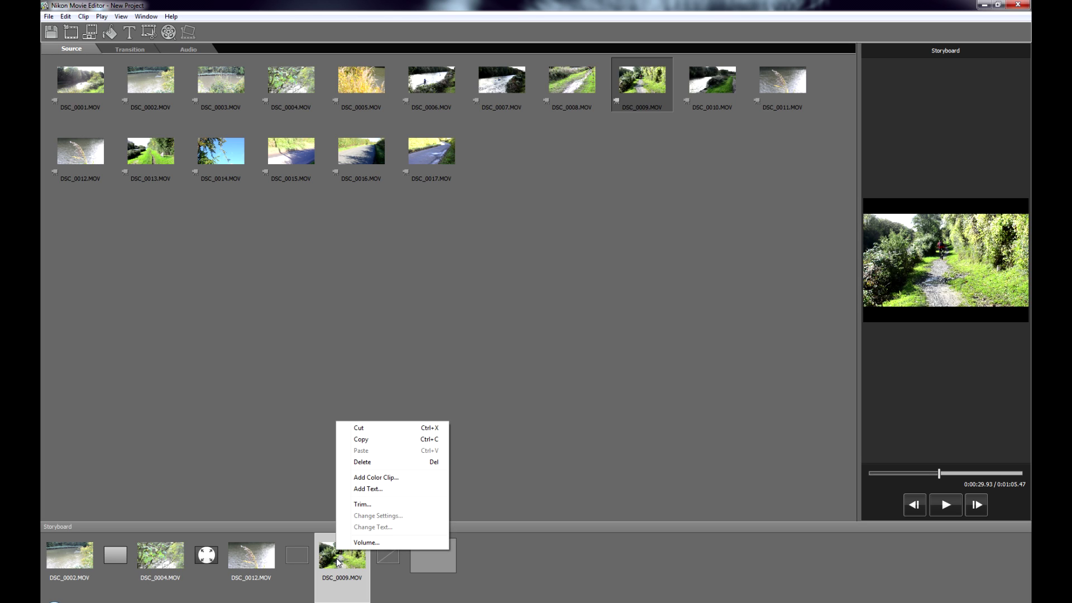
Step: Open the Trim dialog for DSC_0009 and scrub through the clip to find a start point
click(380, 503)
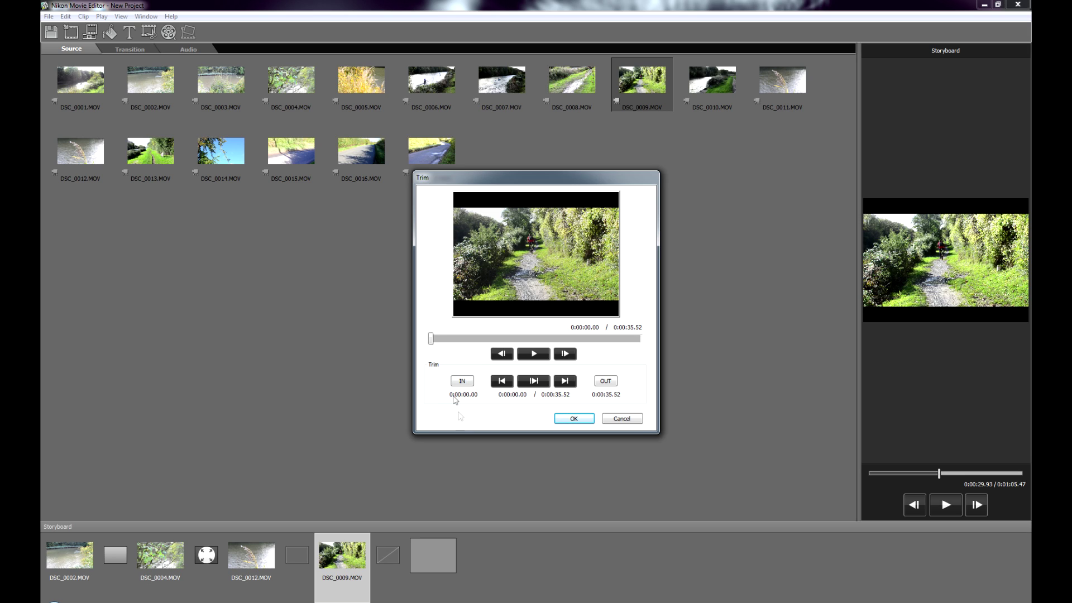
drag(431, 339, 489, 339)
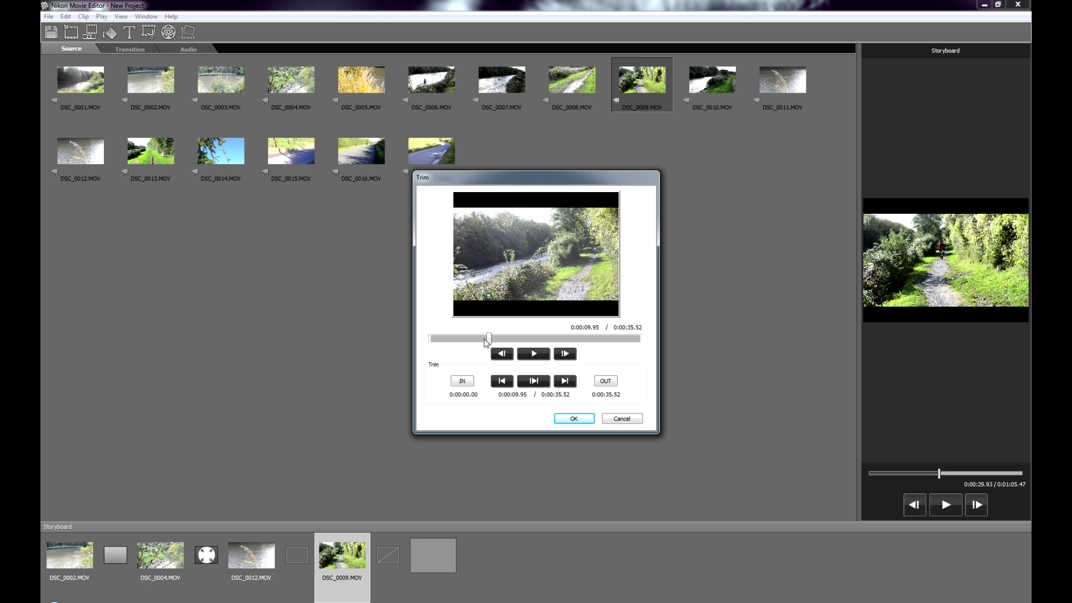
drag(487, 339, 578, 339)
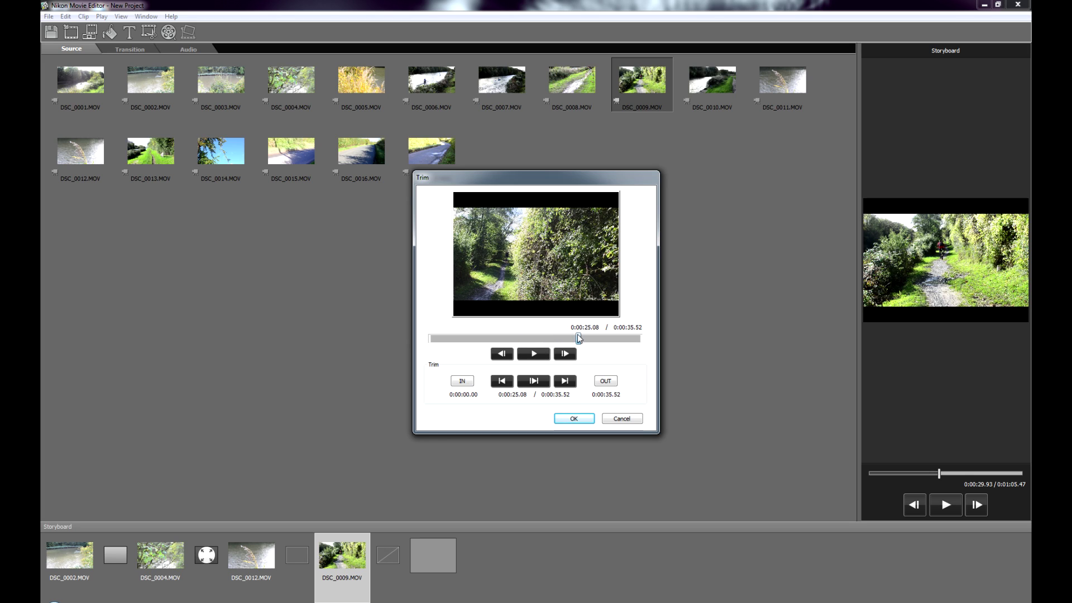
click(572, 384)
click(502, 381)
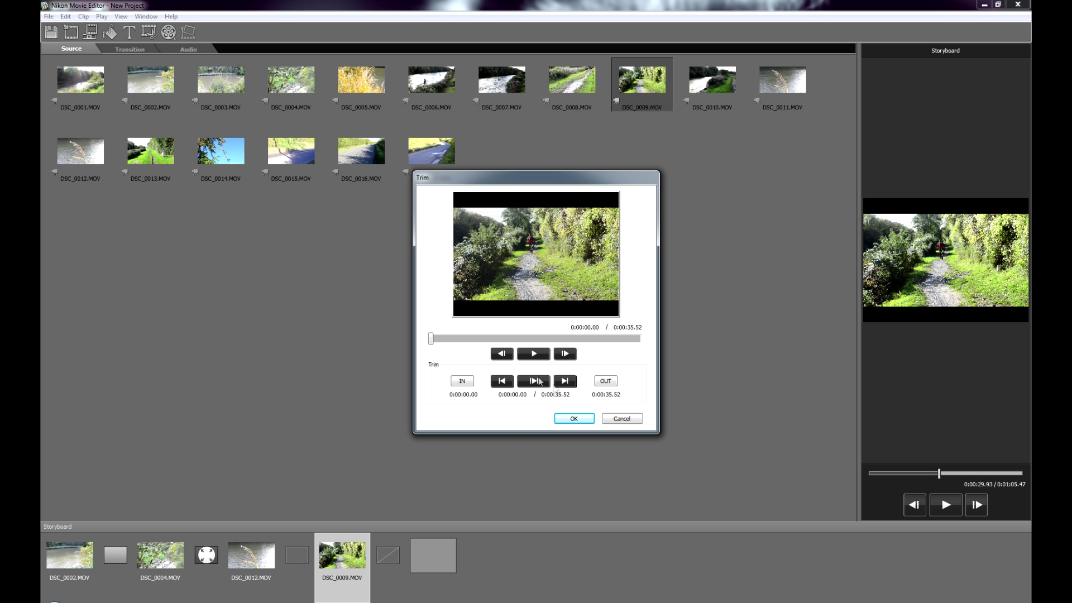
click(564, 382)
click(502, 380)
click(560, 355)
click(561, 355)
click(567, 357)
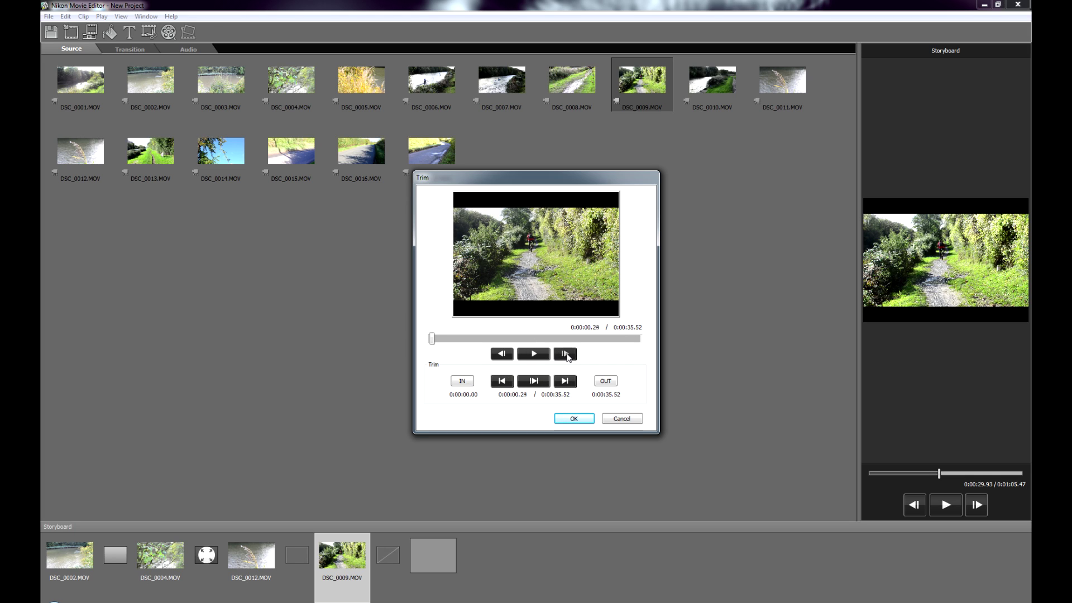
click(537, 360)
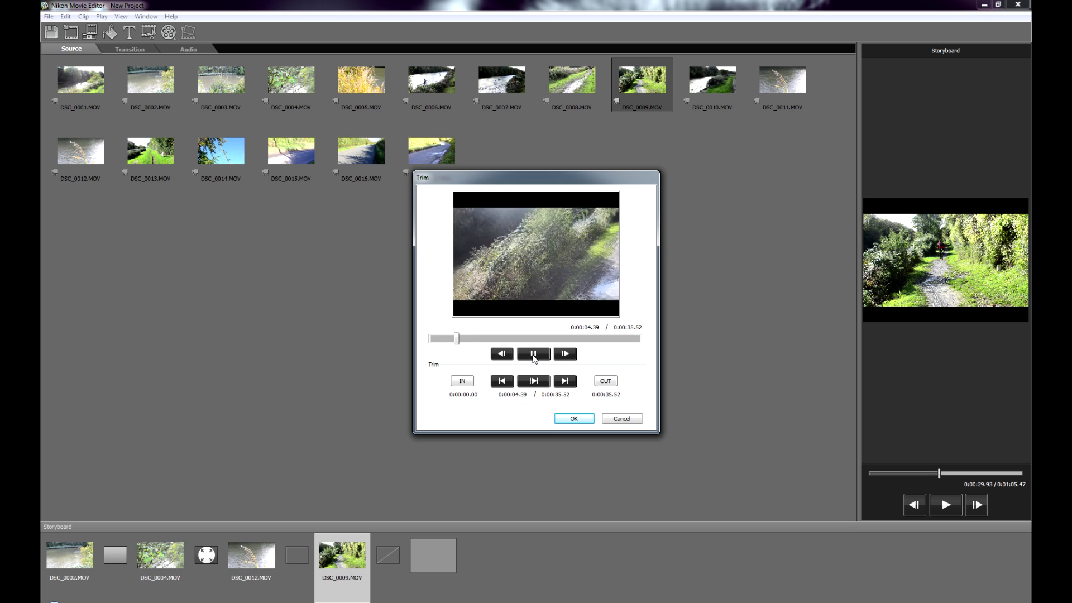
click(533, 354)
Step: Trim DSC_0009 to IN 0:00:21.38 and OUT 0:00:34.74 and confirm
drag(463, 338, 563, 337)
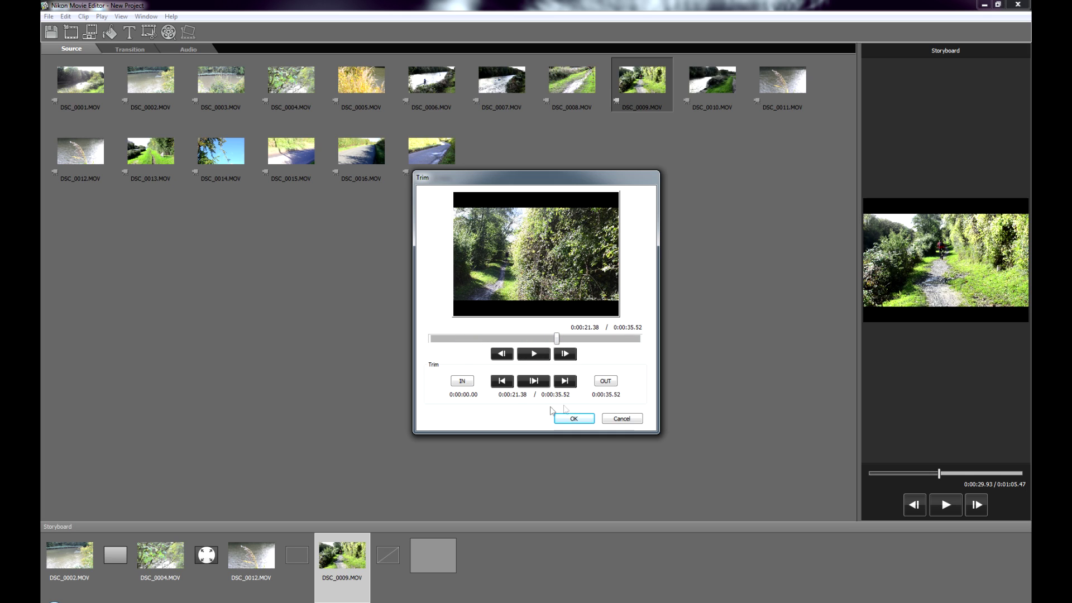
click(462, 381)
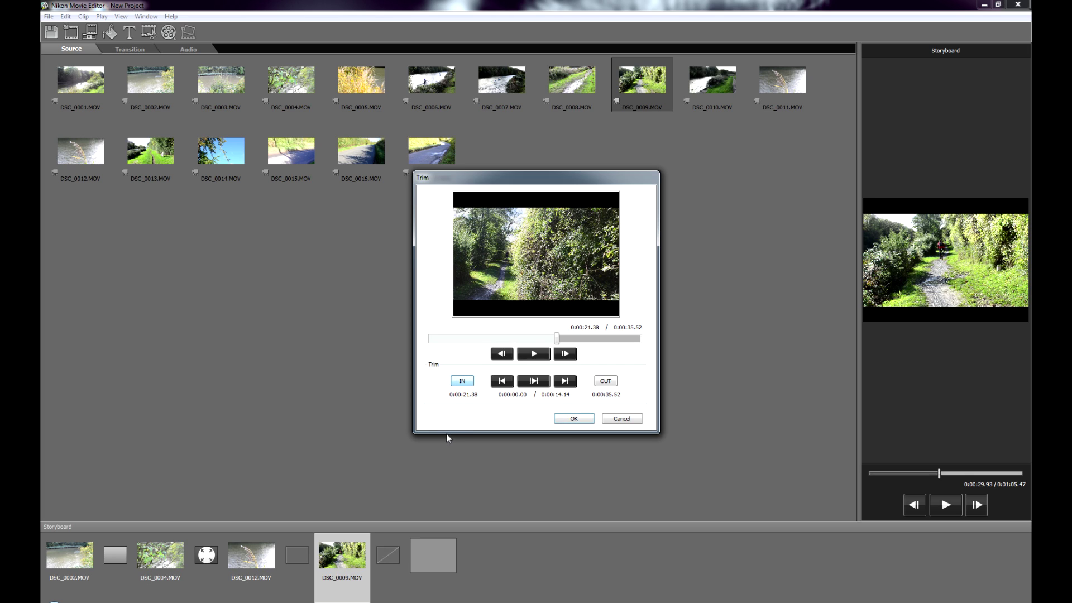
drag(560, 340, 637, 344)
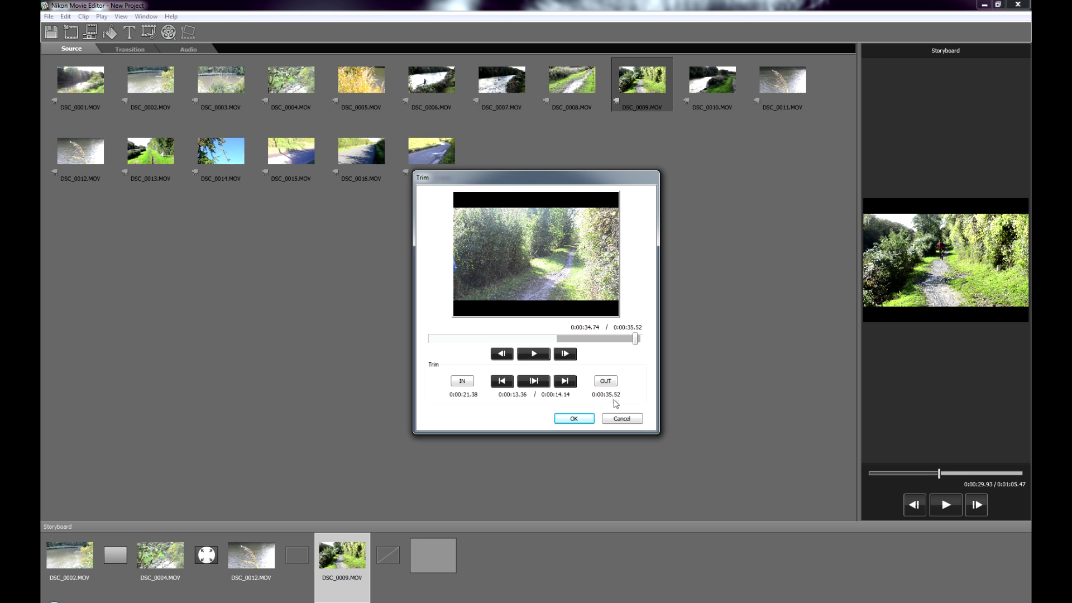
click(607, 383)
click(574, 419)
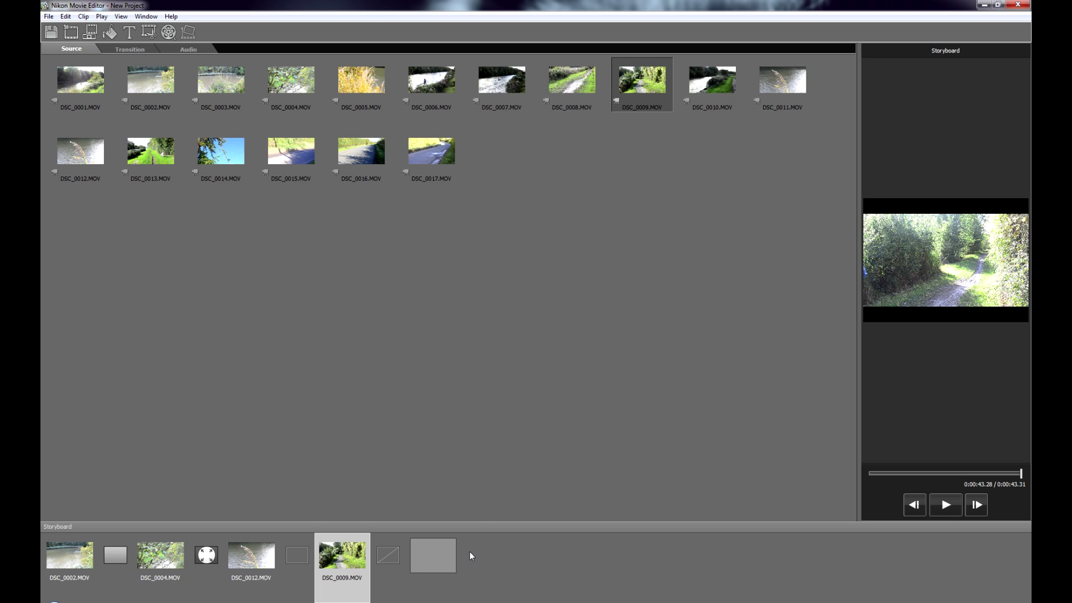
click(302, 555)
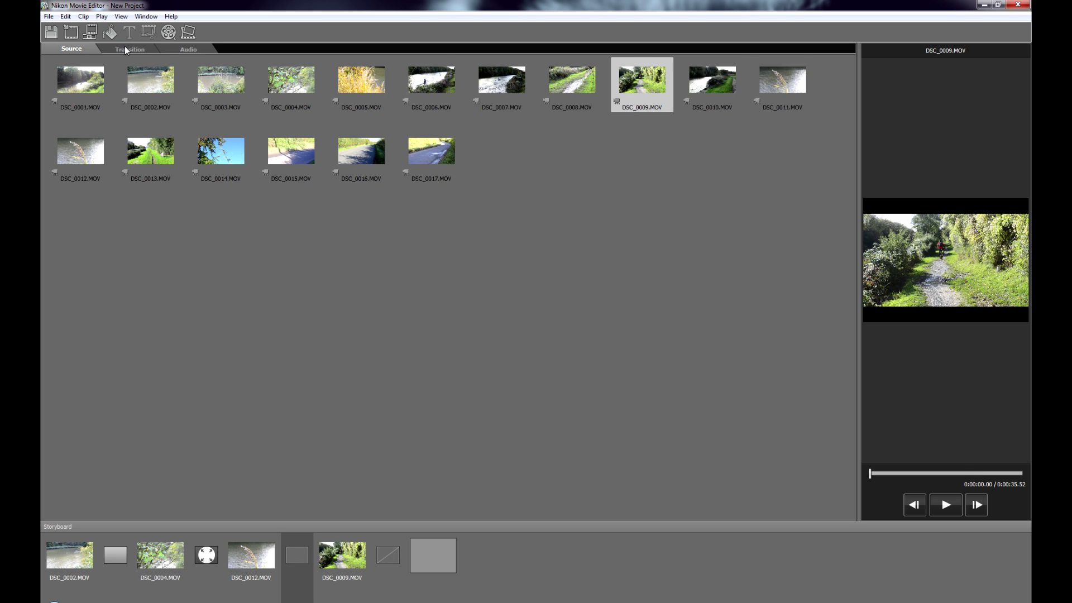
click(125, 47)
Step: Drop Iris (Close) into the slot between DSC_0012.MOV and DSC_0009.MOV
drag(168, 81, 307, 564)
click(307, 563)
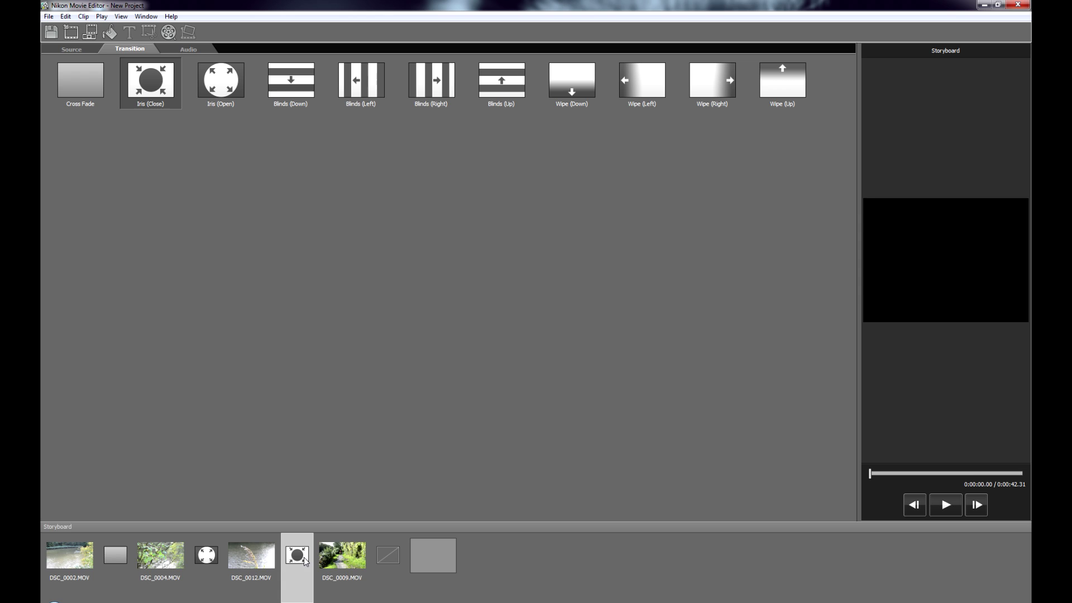
click(339, 561)
click(382, 556)
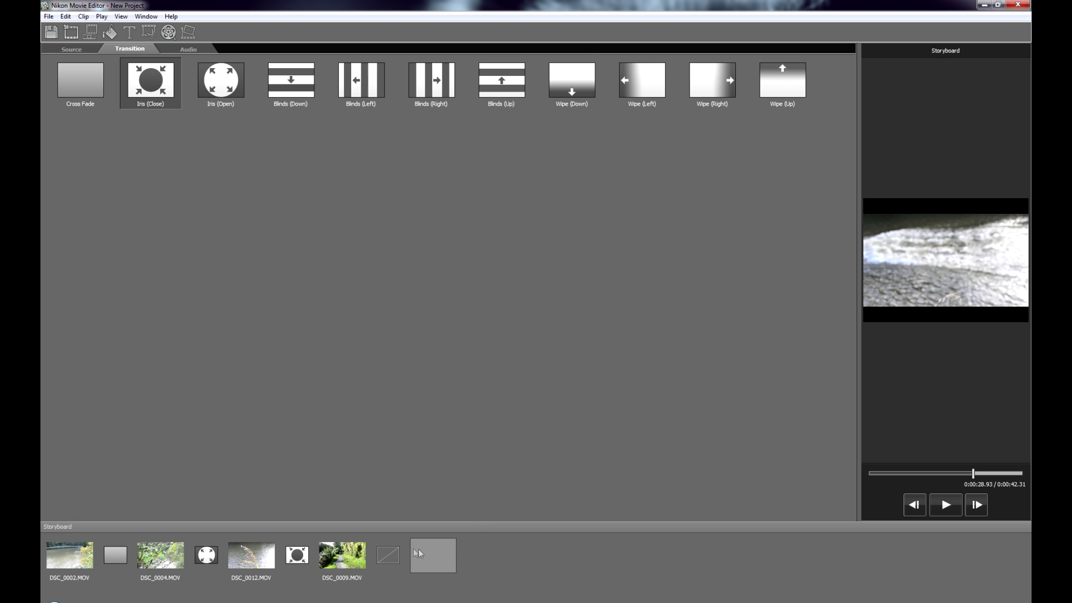
right_click(386, 557)
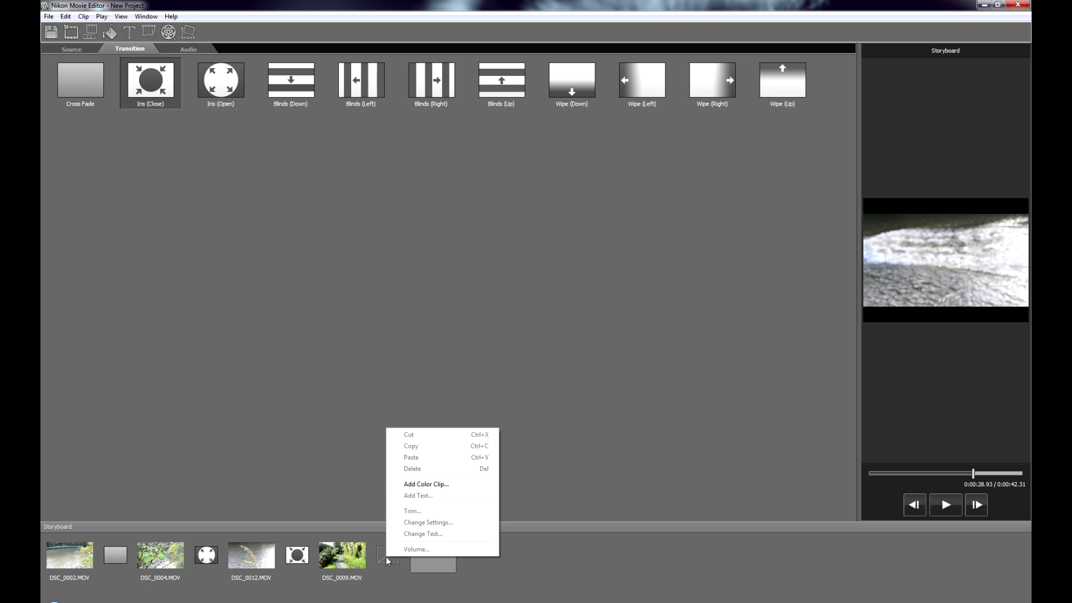
Step: Add a black 8-second colour clip after DSC_0009.MOV at the storyboard's end
click(451, 487)
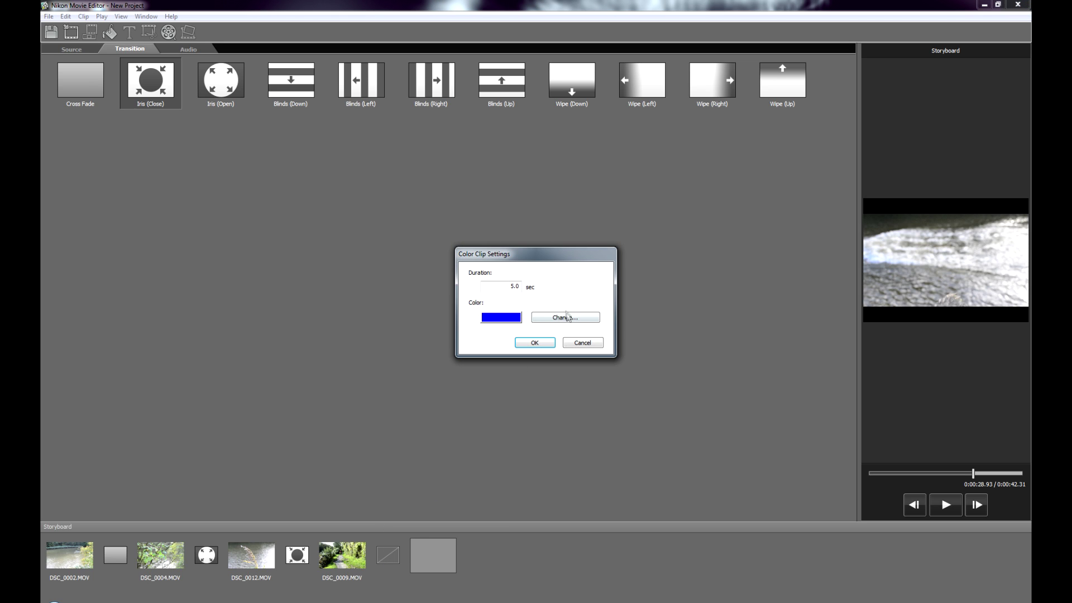
click(569, 319)
click(489, 305)
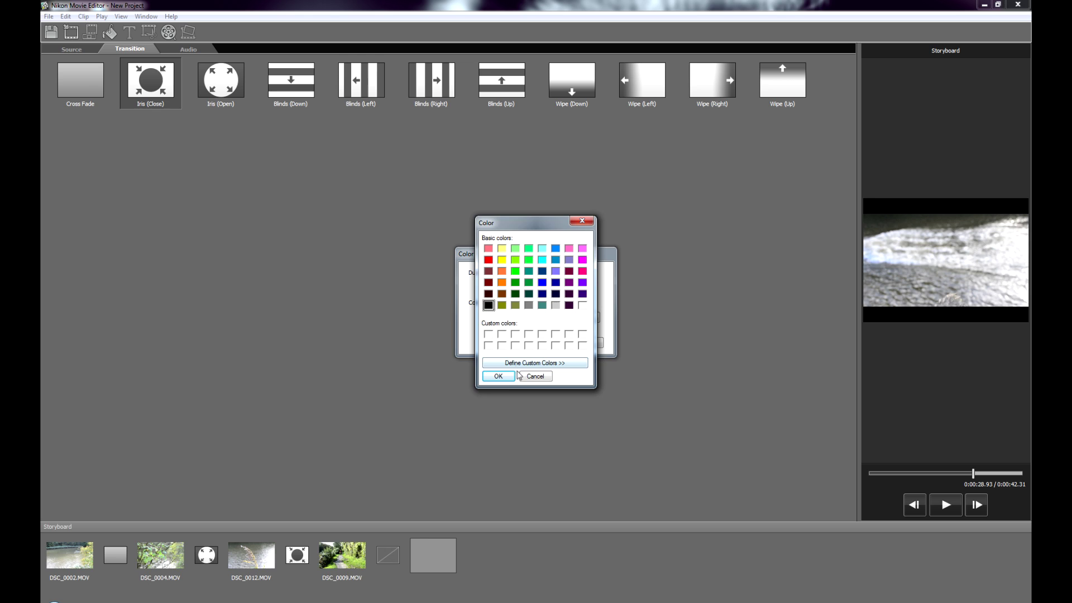
click(498, 376)
click(521, 287)
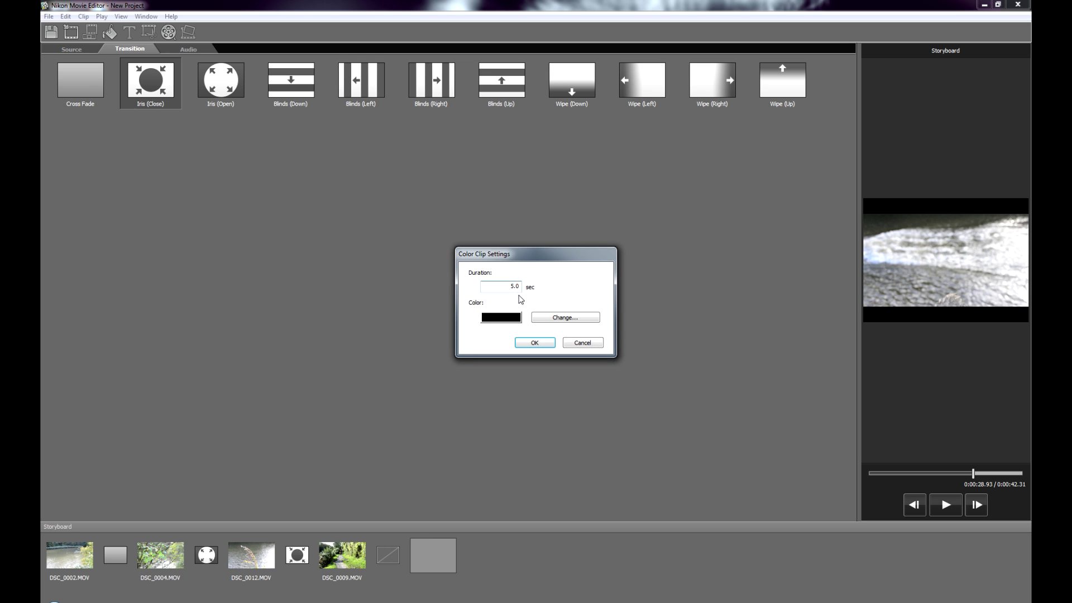
key(Left)
key(Left)
key(BackSpace)
text(8)
click(534, 342)
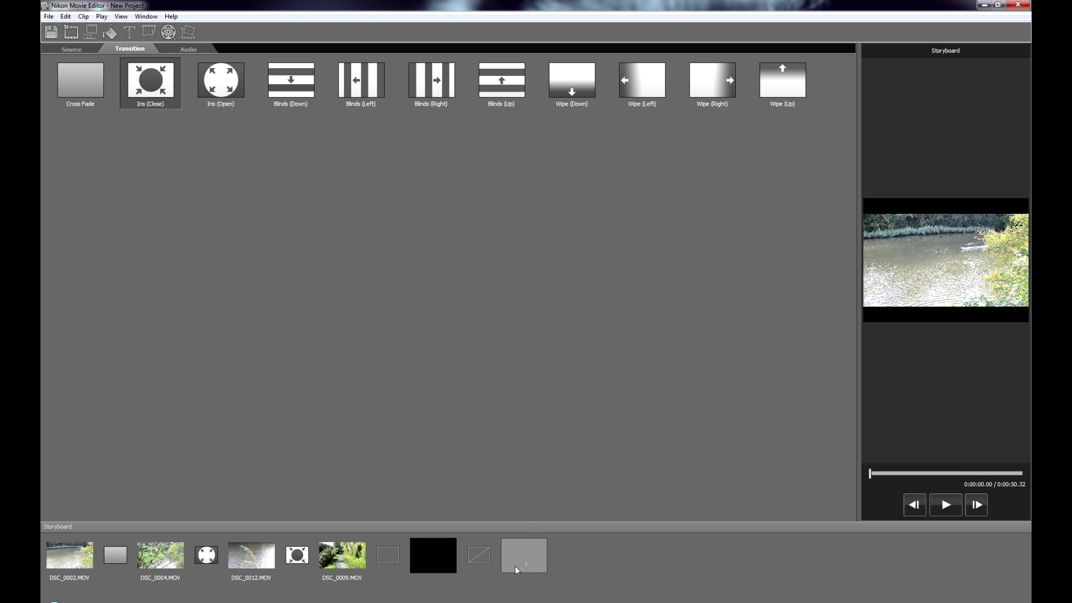
Step: Play DSC_0009.MOV through to the black ending in the preview
click(335, 557)
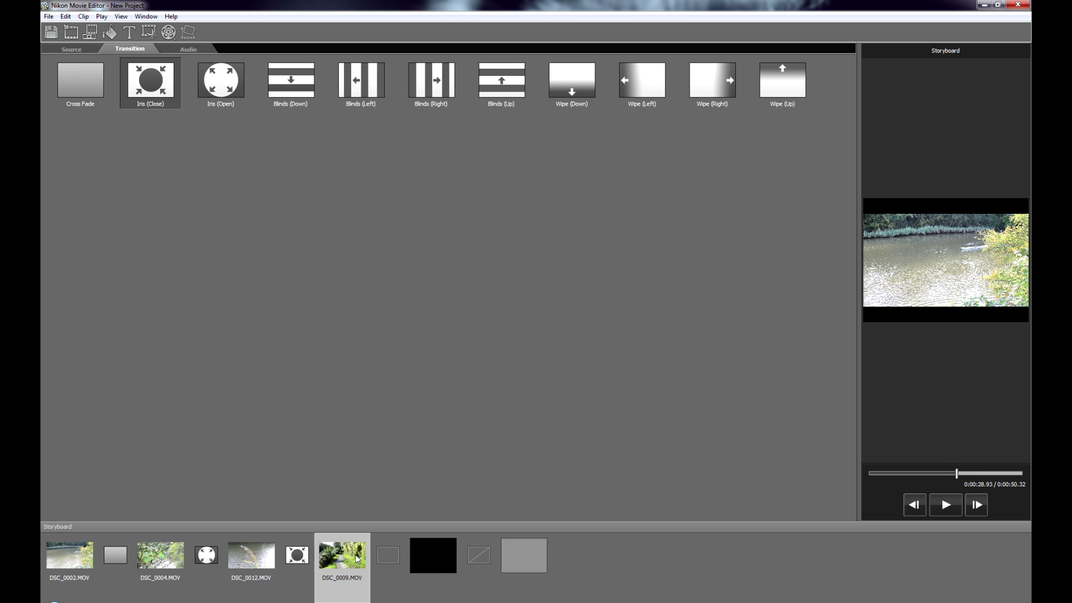
click(941, 506)
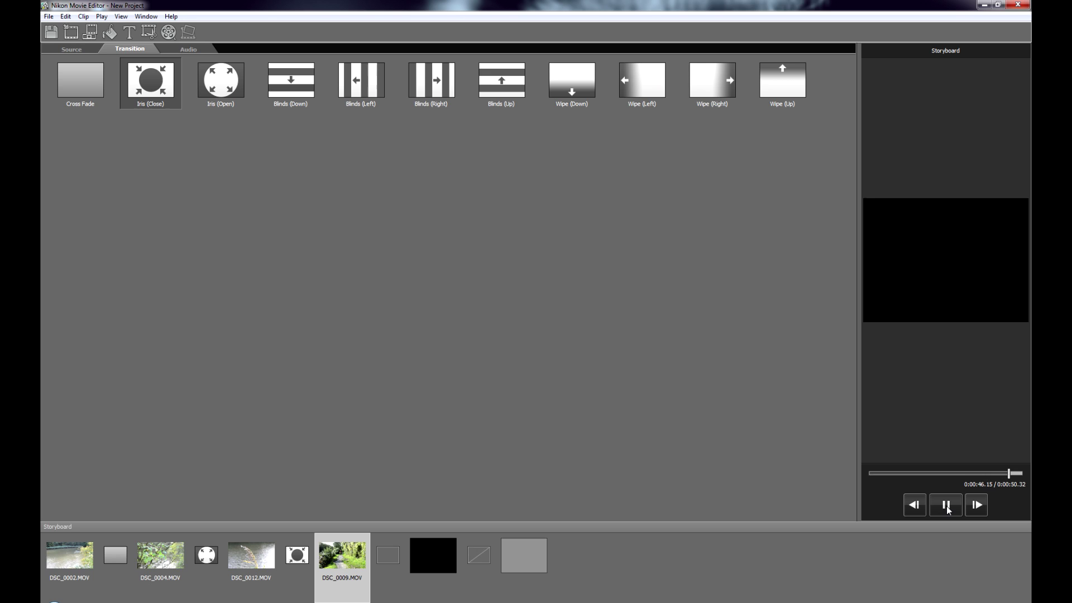
click(395, 564)
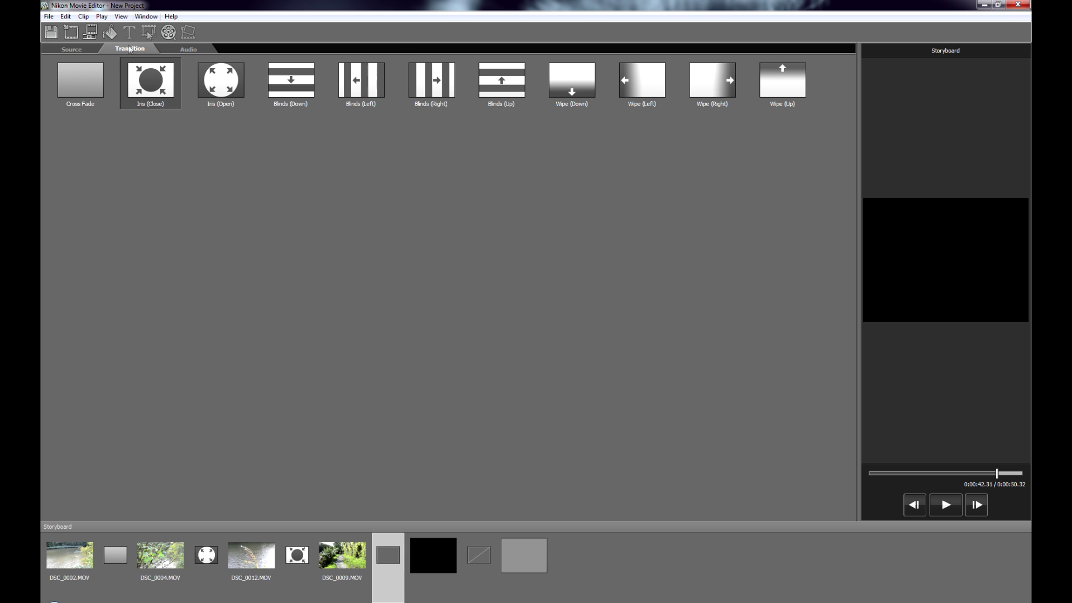
Step: Drop a Cross Fade between DSC_0009.MOV and the black clip, then play the last seconds
drag(90, 88, 391, 560)
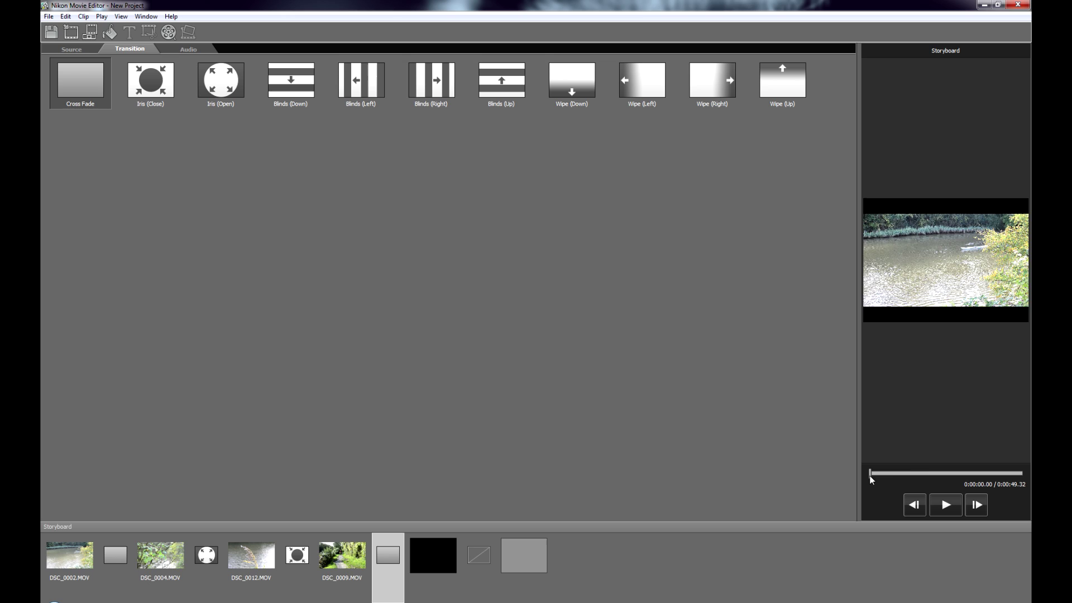
drag(872, 479, 1004, 475)
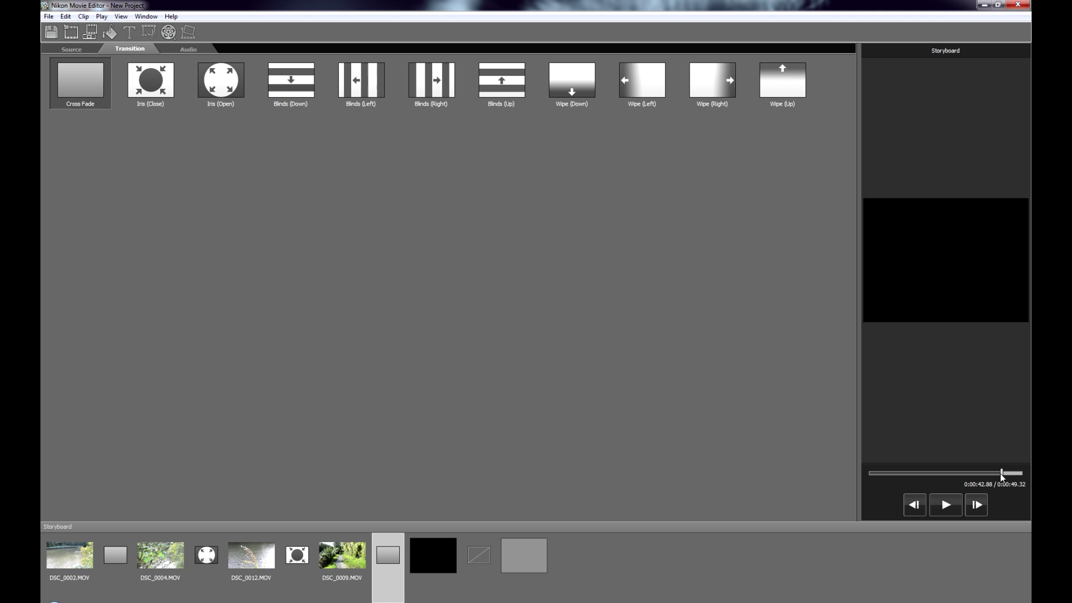
drag(999, 476, 999, 476)
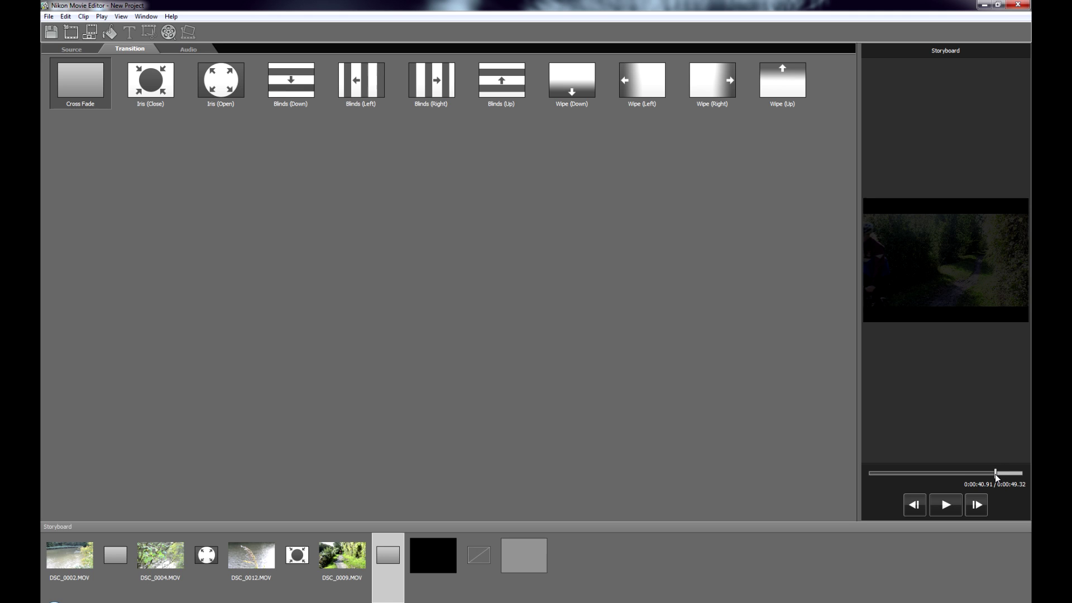
click(945, 514)
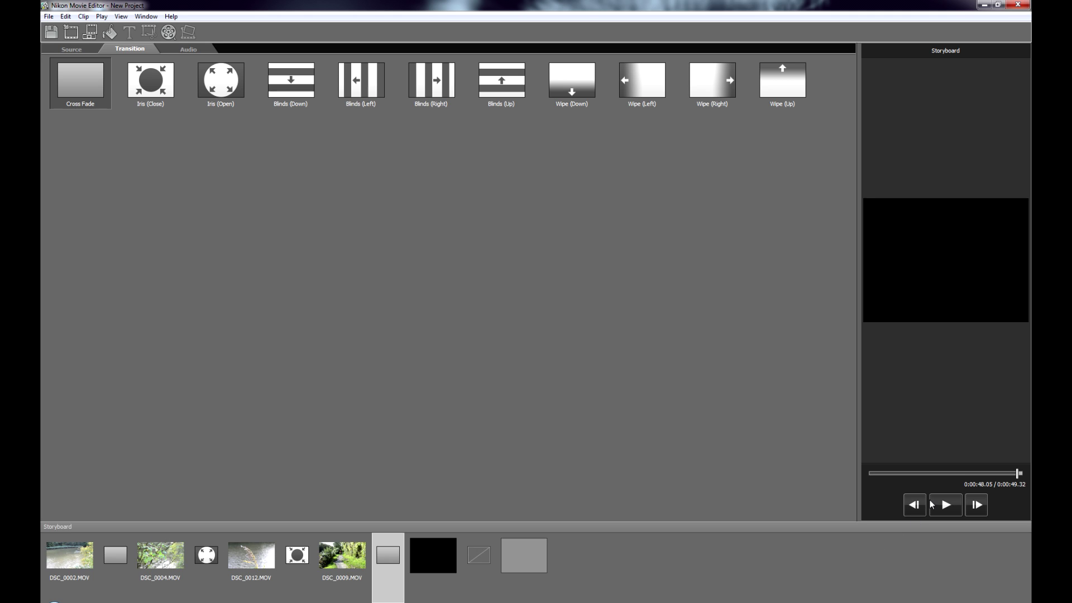
Step: Play the four-clip storyboard from DSC_0002.MOV in the preview pane, then pause it
click(80, 546)
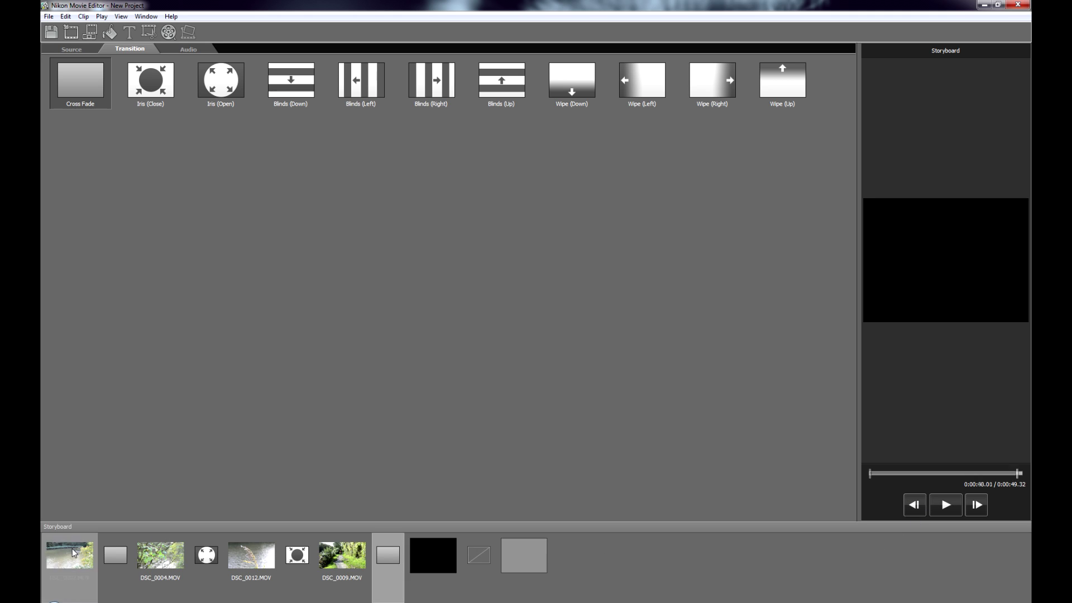
click(947, 504)
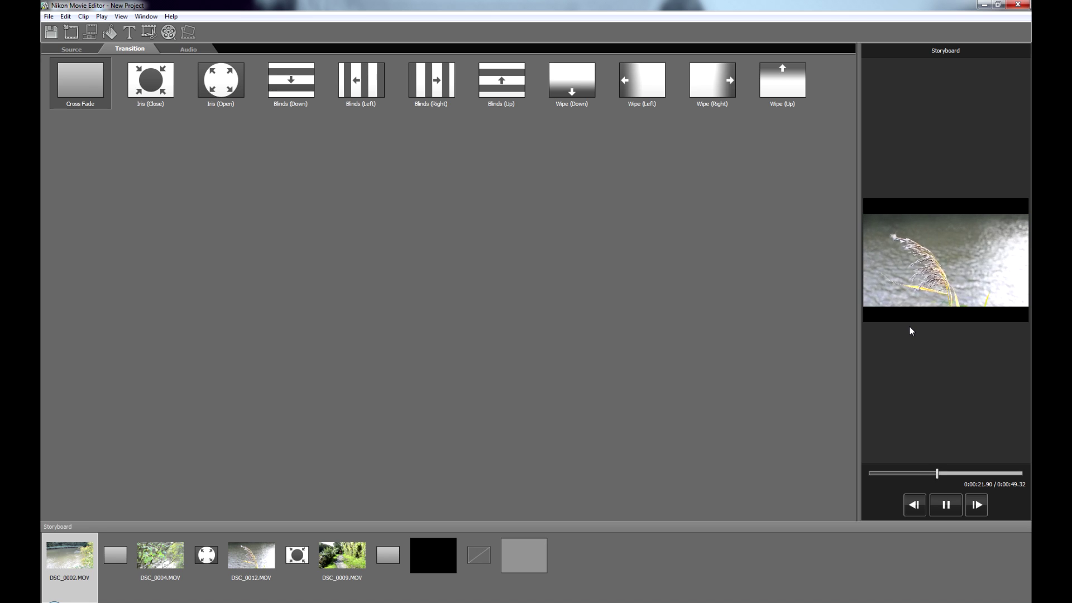
click(939, 503)
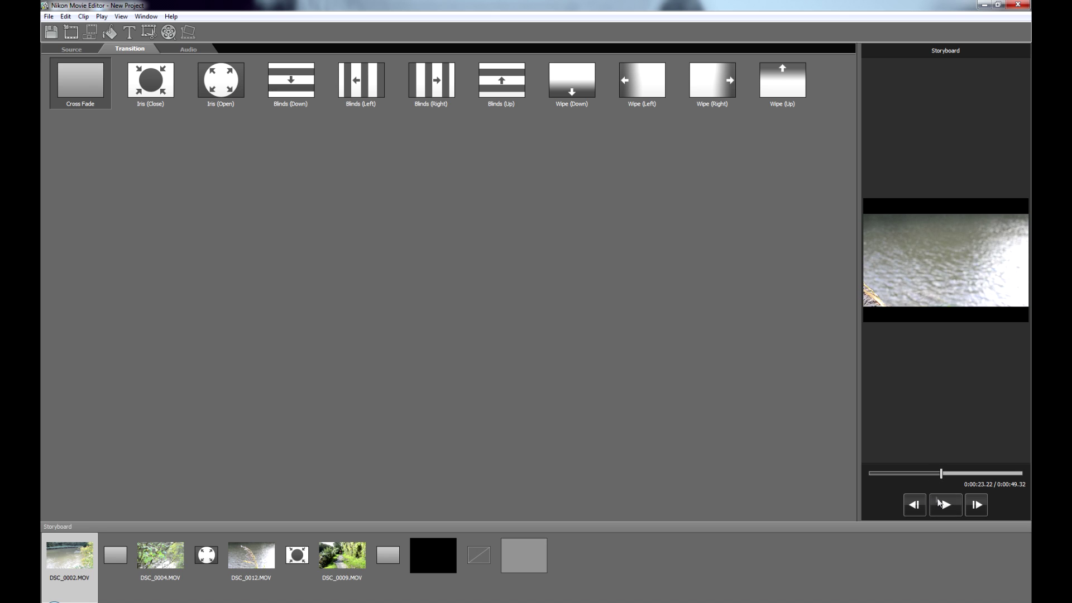
Step: Name the new movie viewNXmovie and save it to the Desktop\ViewNXvideo folder
click(170, 33)
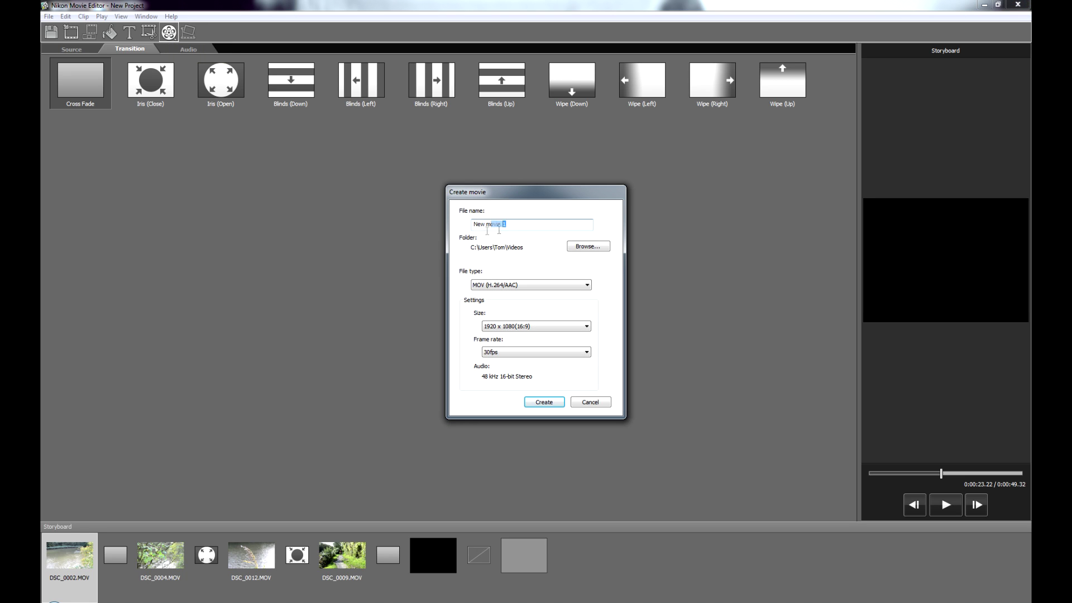
text(viewNX)
click(587, 248)
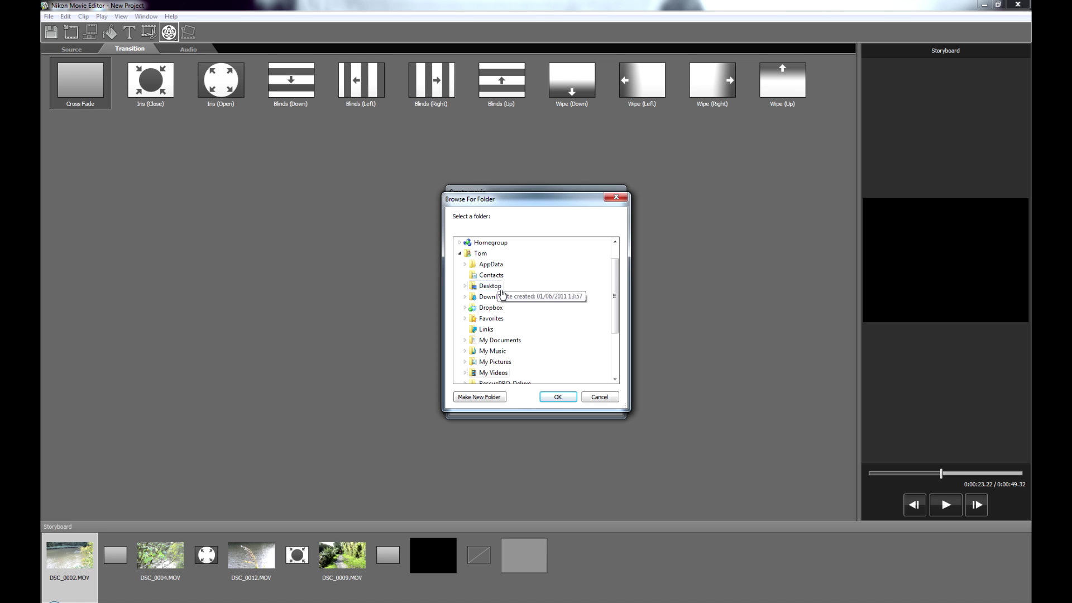
click(490, 307)
click(502, 329)
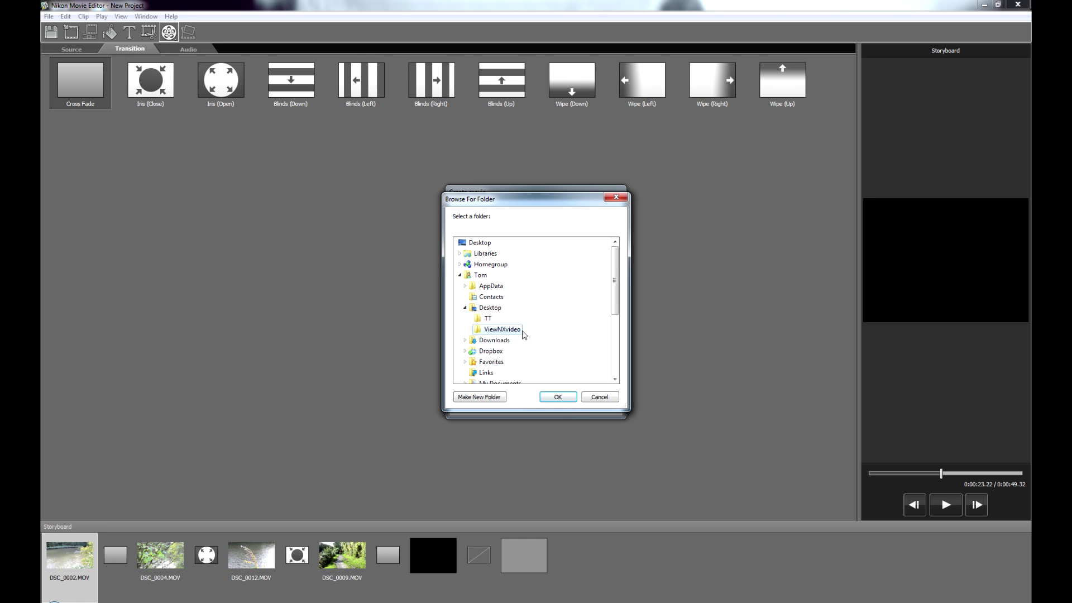
click(558, 397)
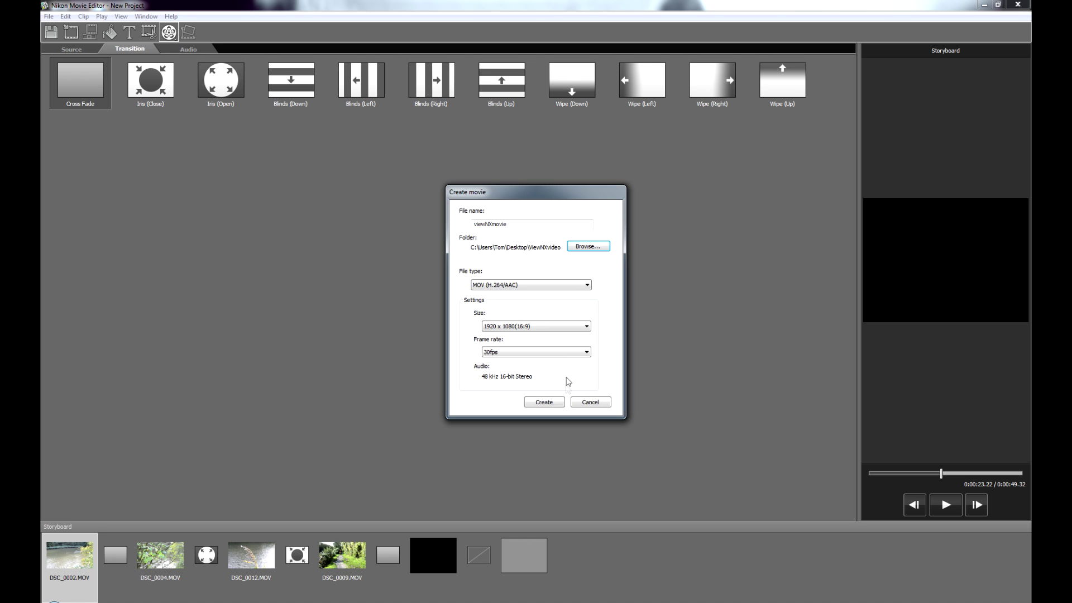
Step: Keep MOV (H.264/AAC), 1920 x 1080 (16:9) and 30fps, and start rendering the movie
click(532, 286)
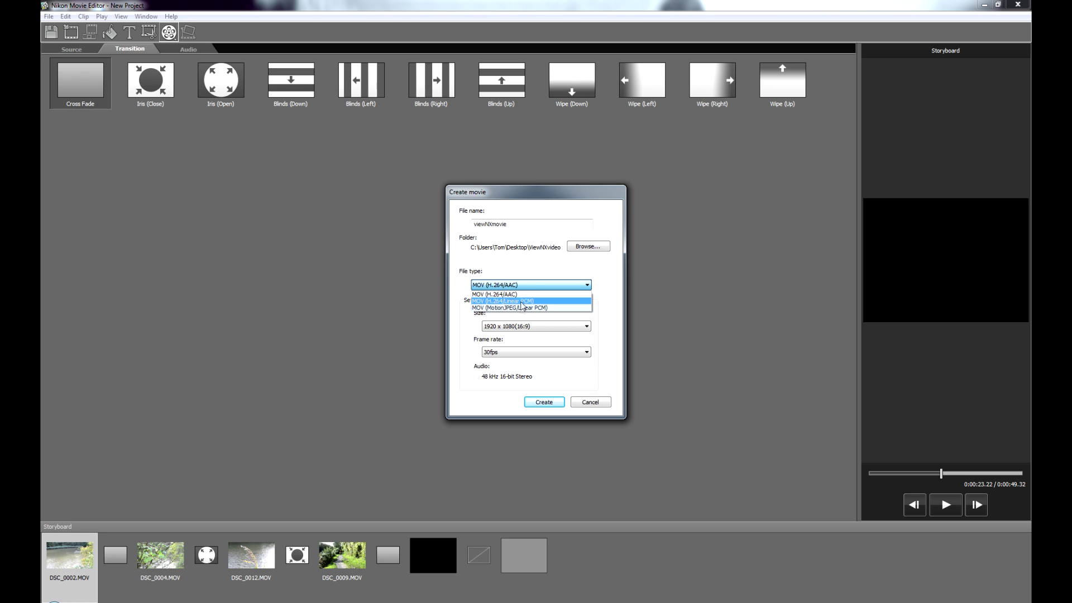
click(522, 293)
click(583, 326)
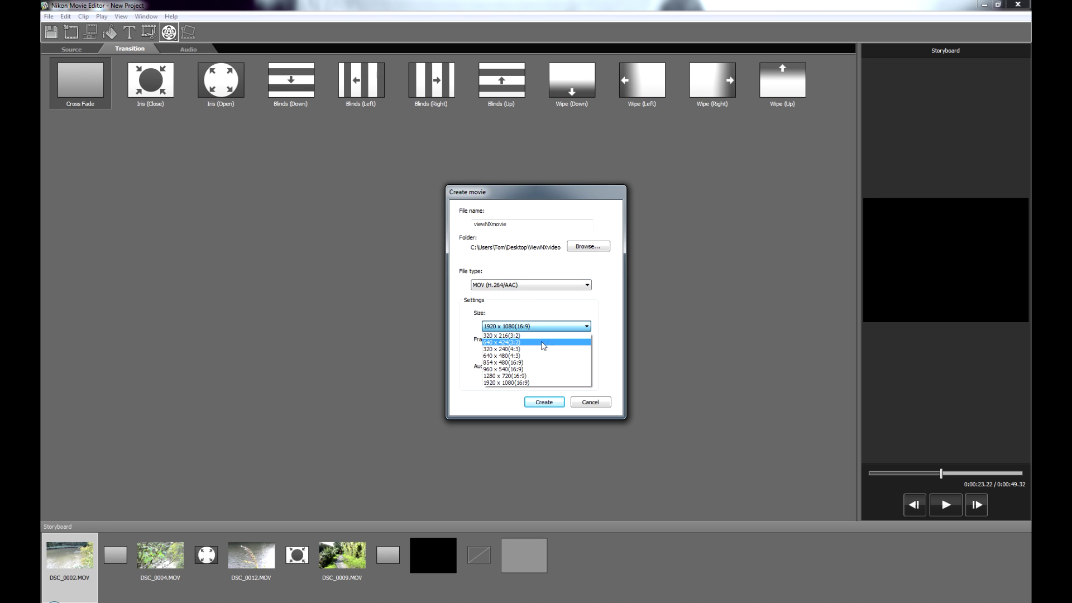
click(541, 384)
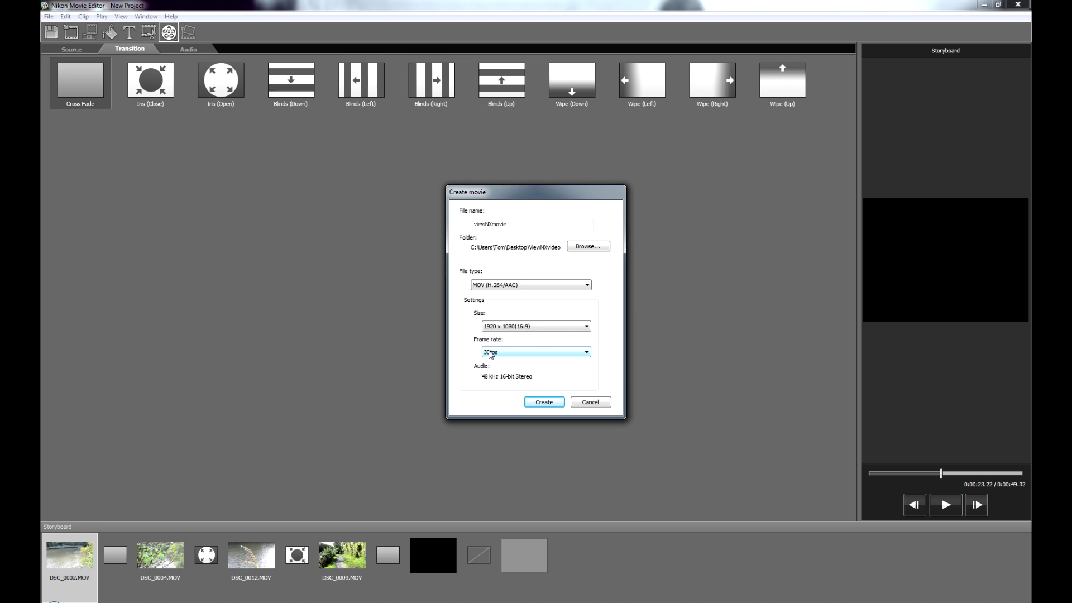
click(490, 354)
click(528, 351)
click(552, 402)
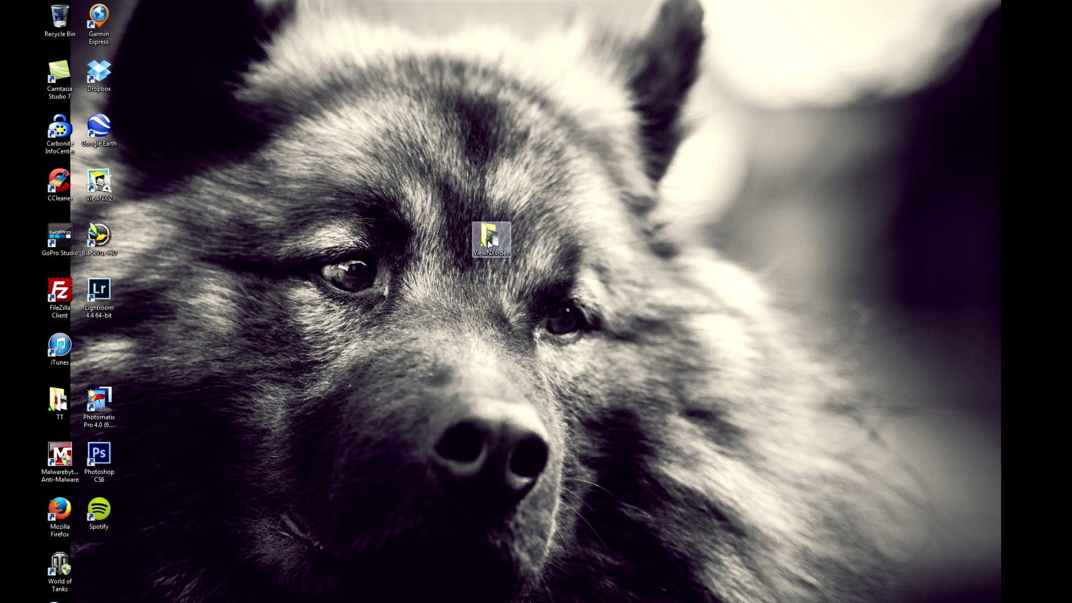
Step: Play viewNXmovie from the ViewNXvideo folder in a smaller, repositioned Windows Media Player window
double_click(488, 240)
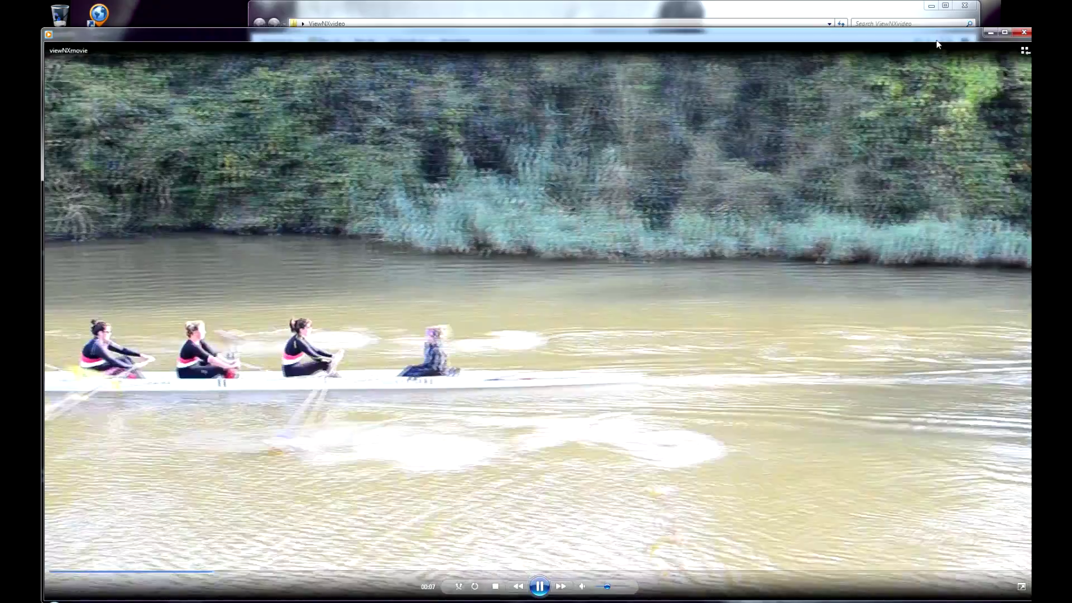
drag(1032, 29, 956, 56)
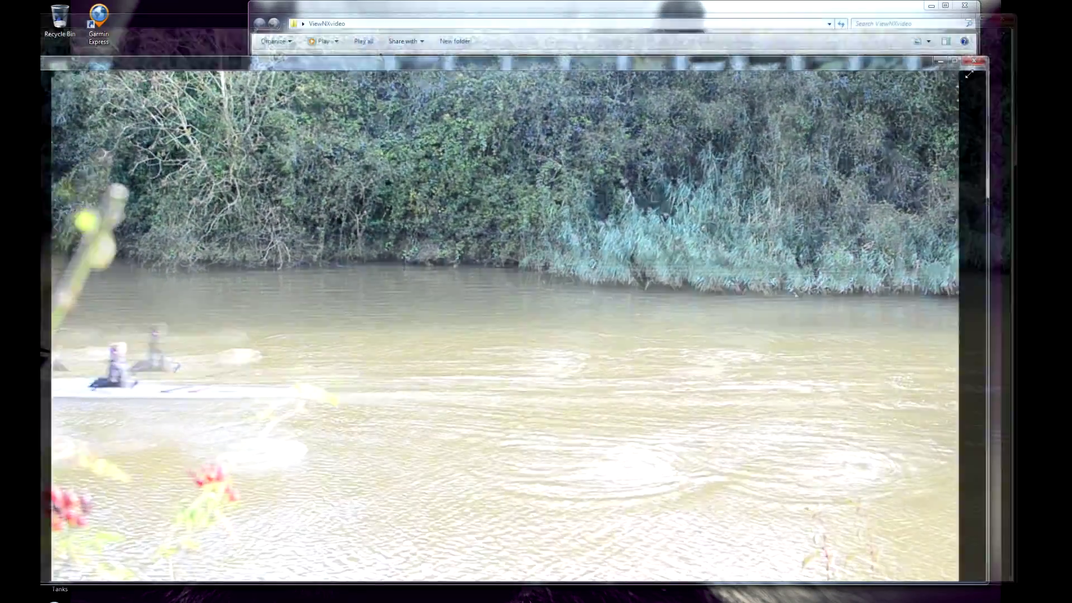
drag(722, 57, 789, 73)
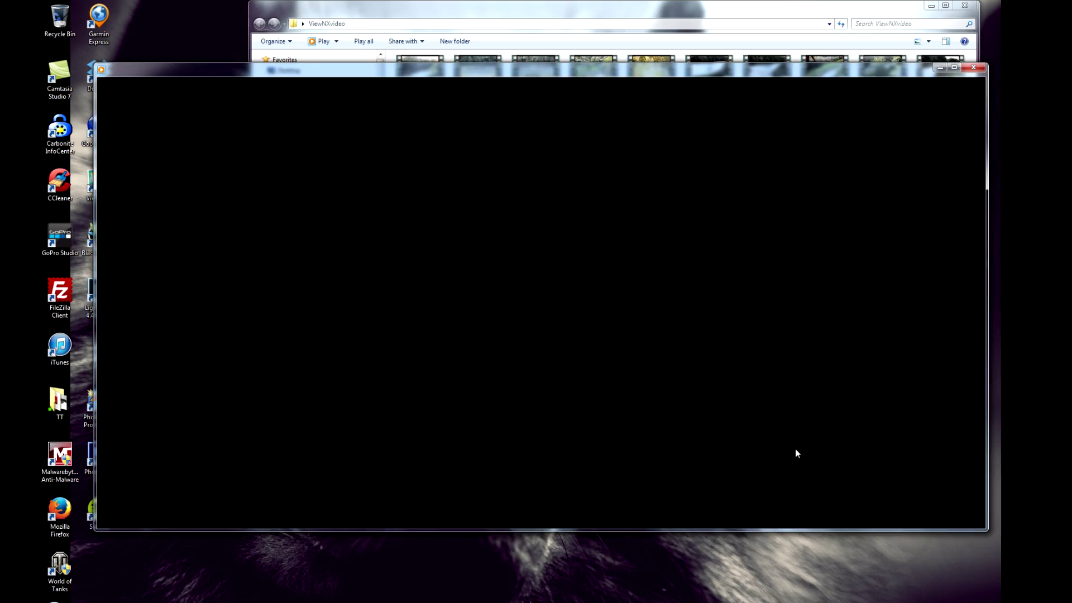
Step: Close the Windows Media Player window showing viewNXmovie
mouse_move(854, 177)
click(974, 68)
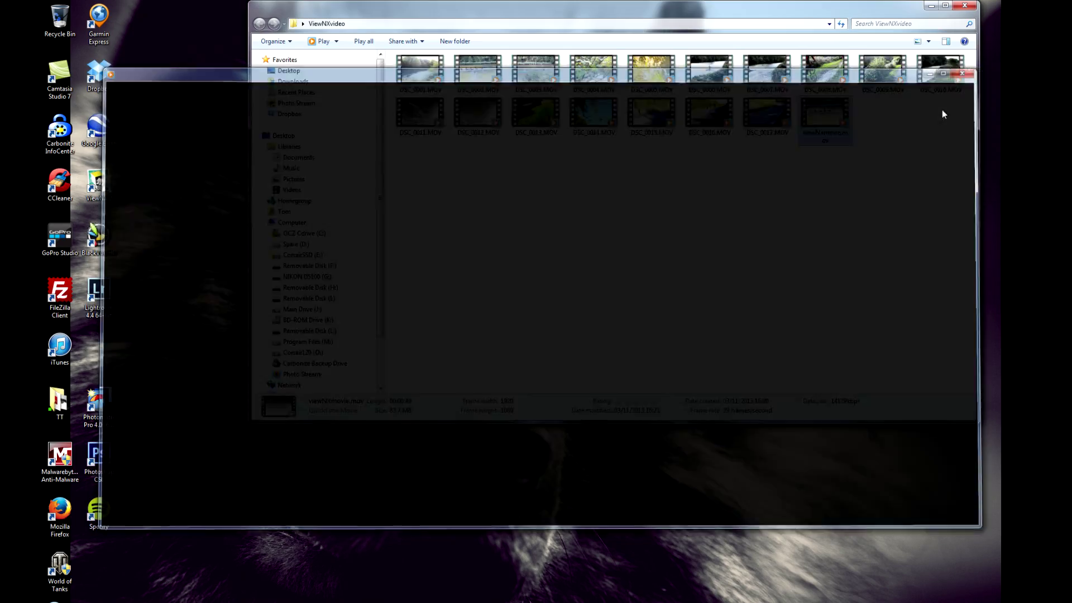